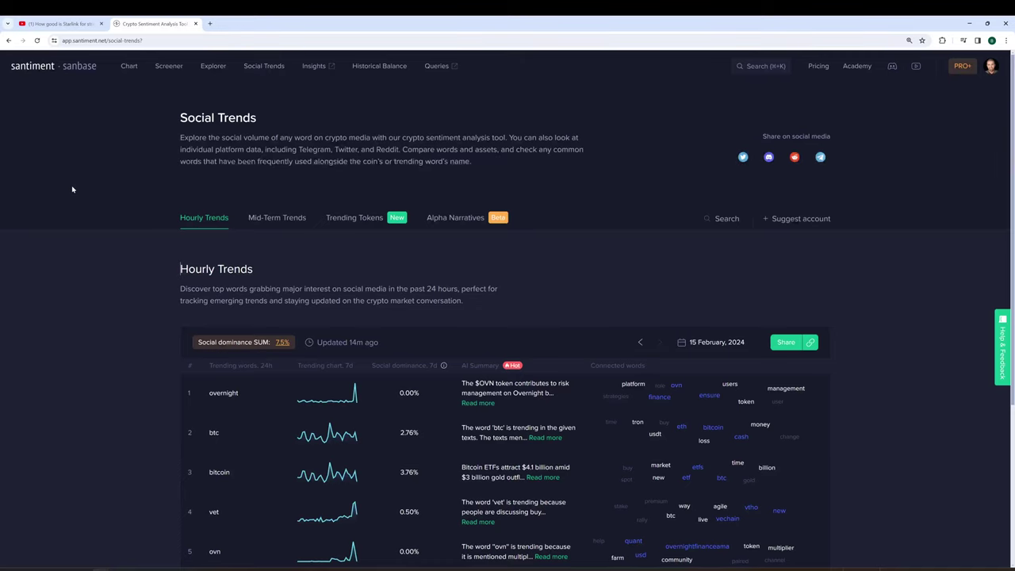
Step: Look through the Hourly Trends list and read the full AI summary of the trending word overnight
scroll(131, 206, down, 3)
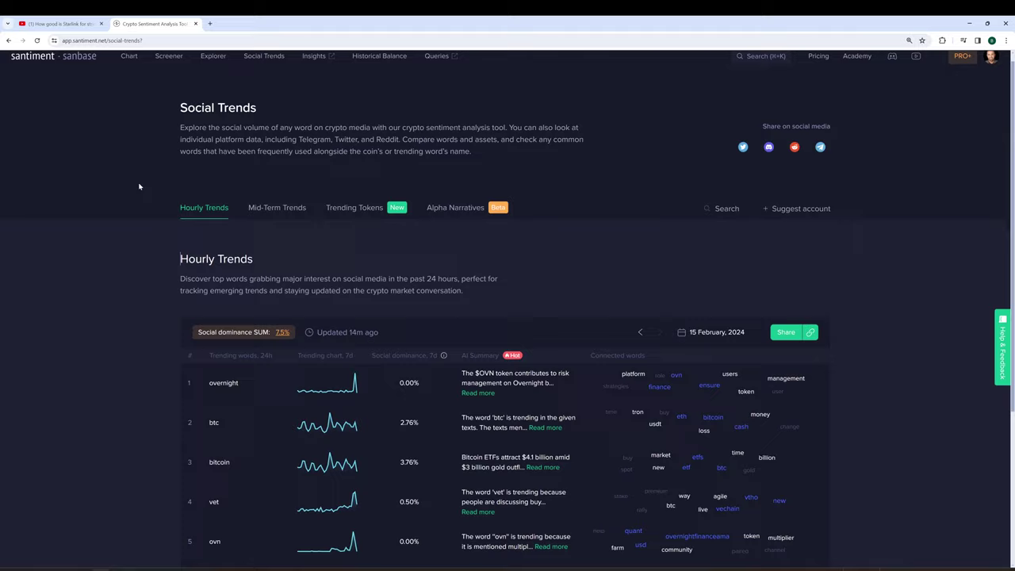
scroll(46, 204, down, 1)
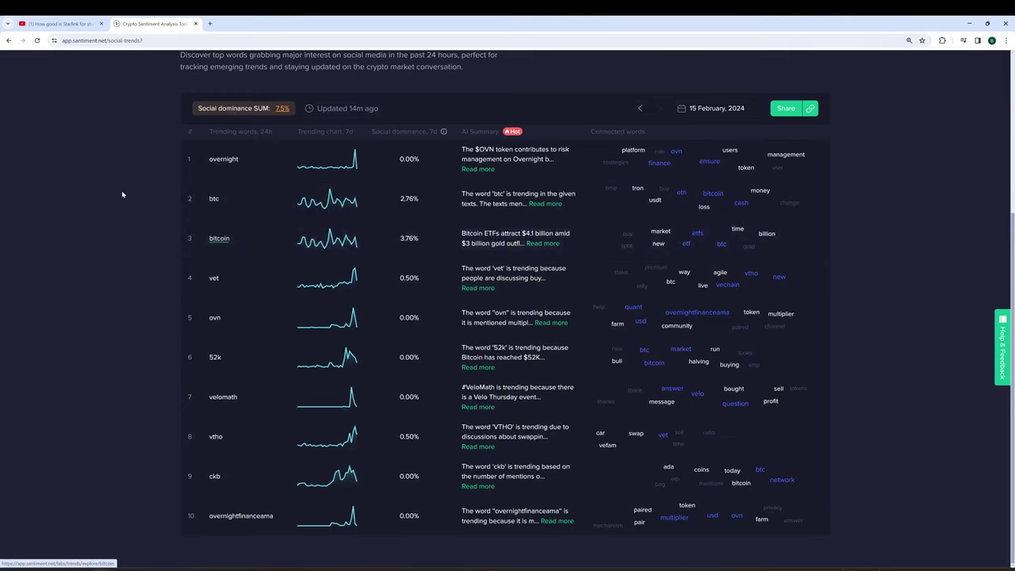
scroll(259, 207, up, 3)
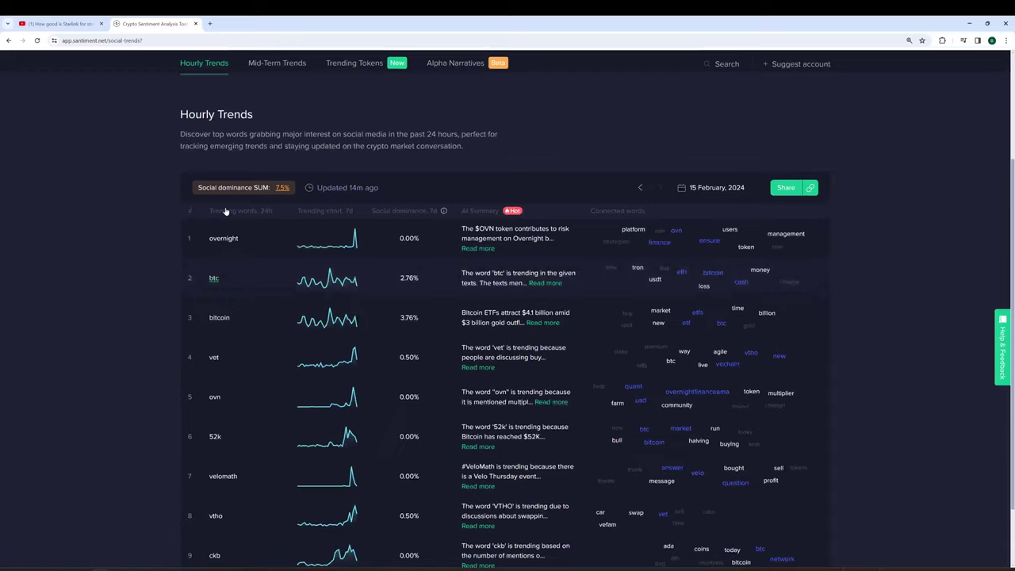
scroll(230, 218, down, 2)
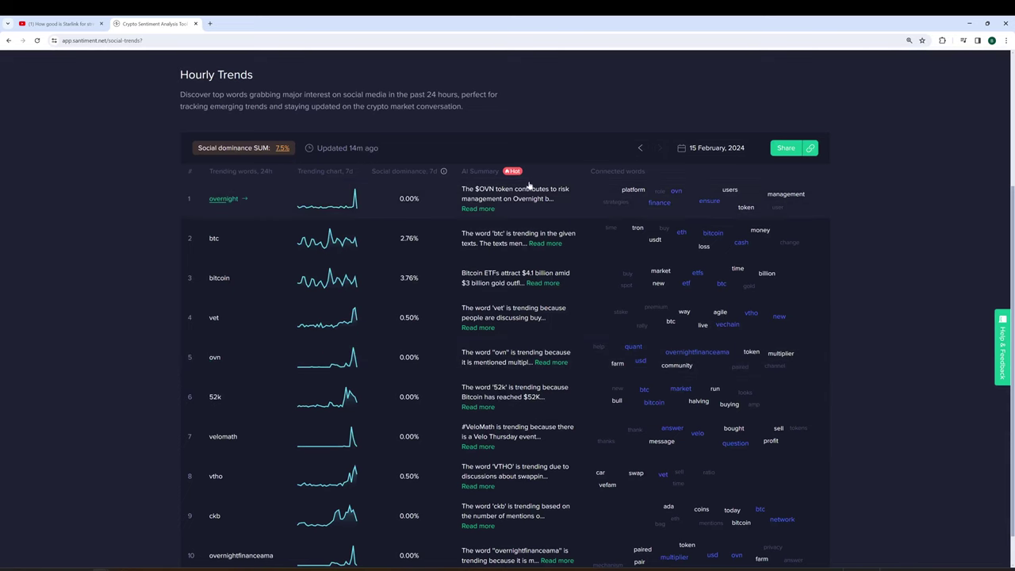
click(485, 212)
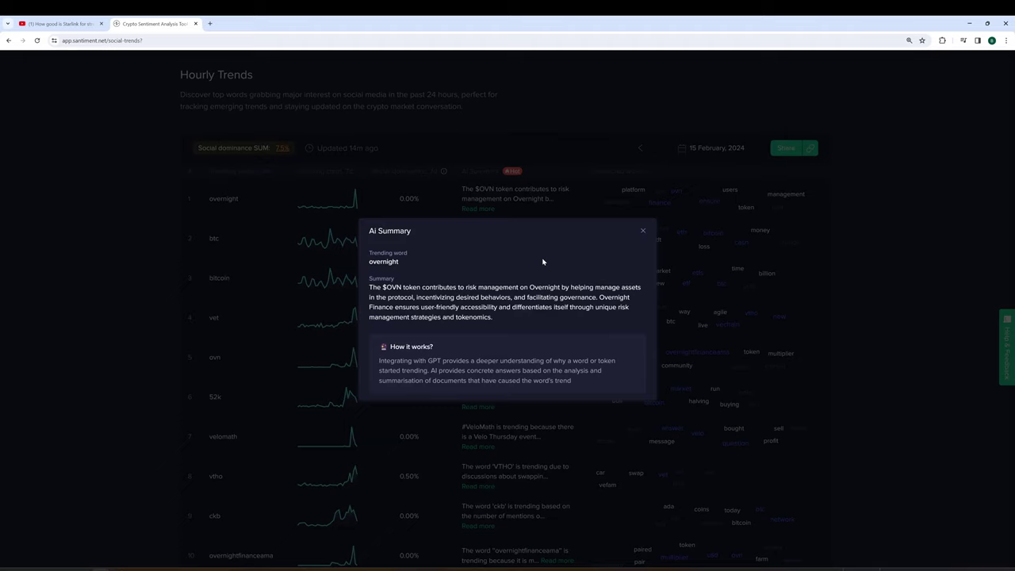
click(757, 273)
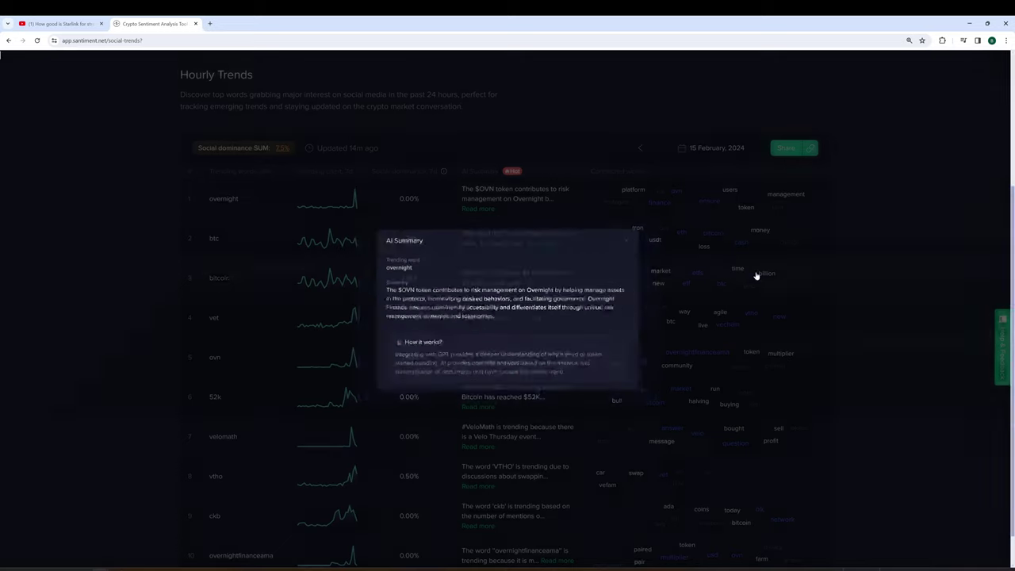
Step: Open the social context of the trending word overnight in a new tab and check the Social Volume chart's price pair options
middle_click(219, 201)
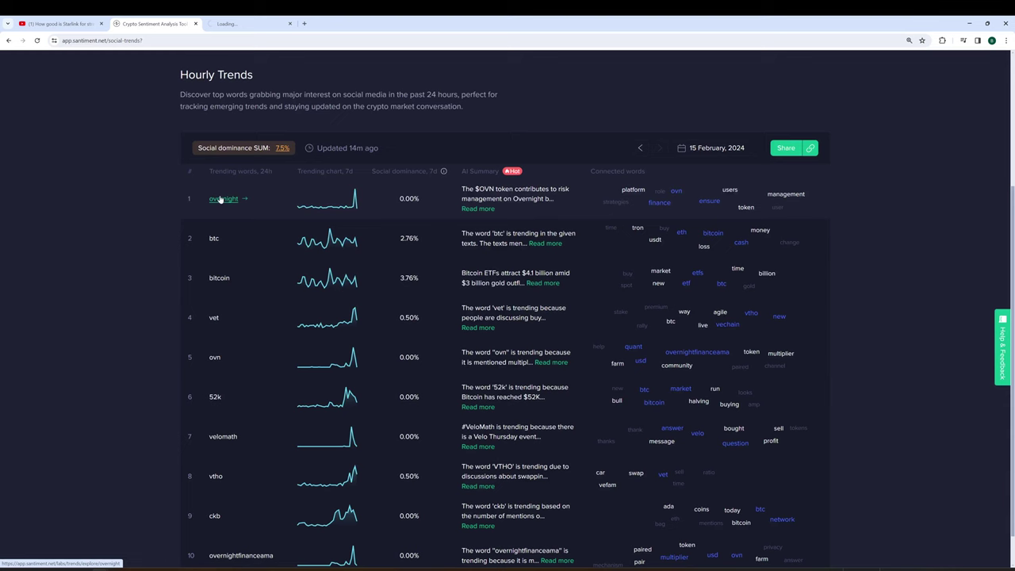
click(269, 22)
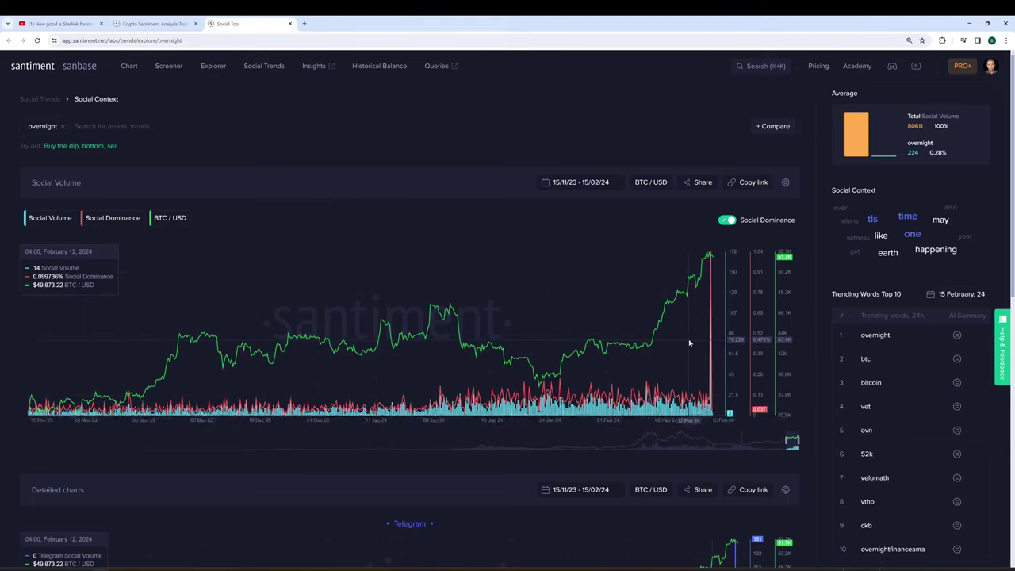
click(648, 182)
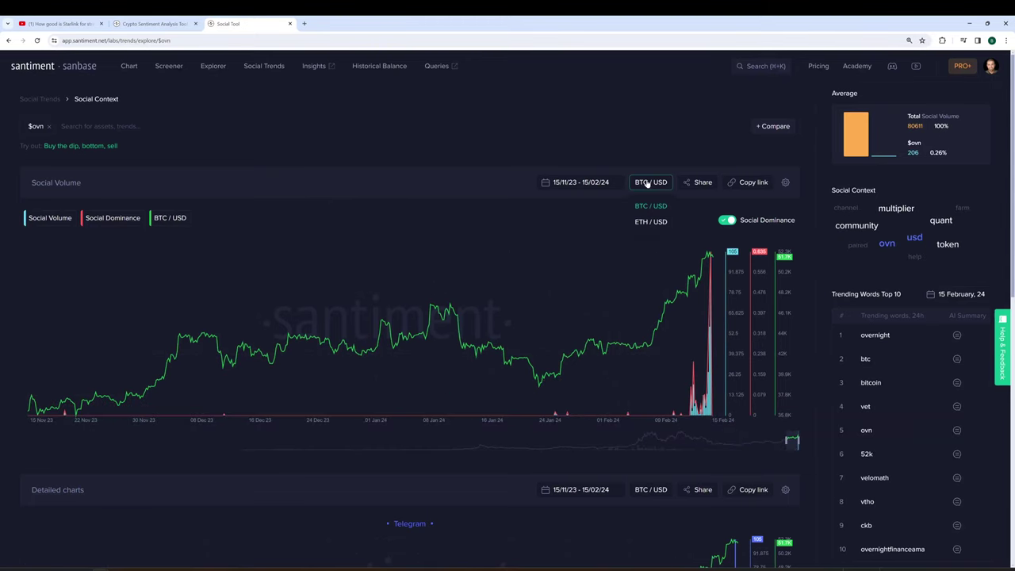
Step: Replace the charted search term with the combined query "ovn OR overnight"
click(48, 127)
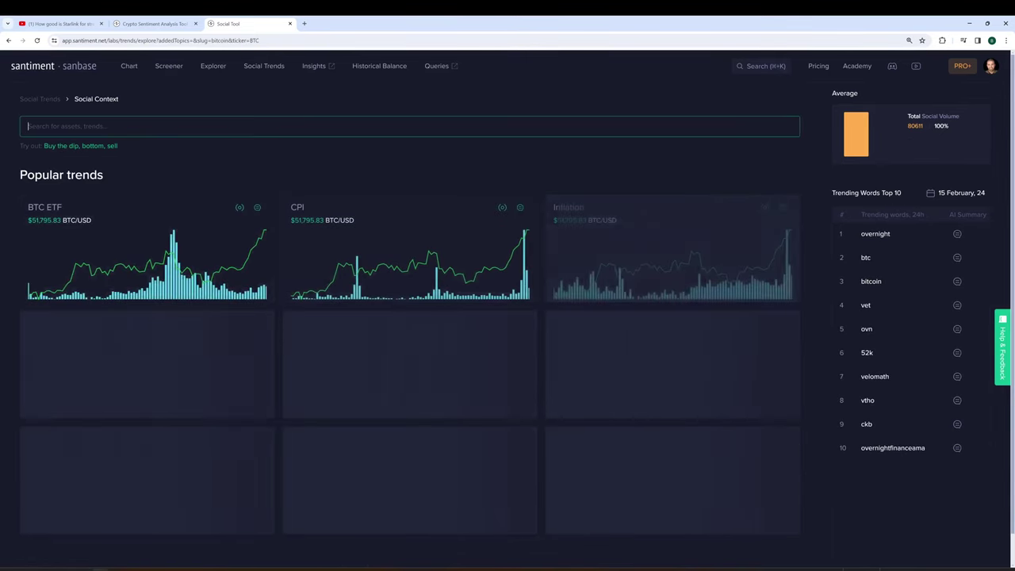
text(ovn OR )
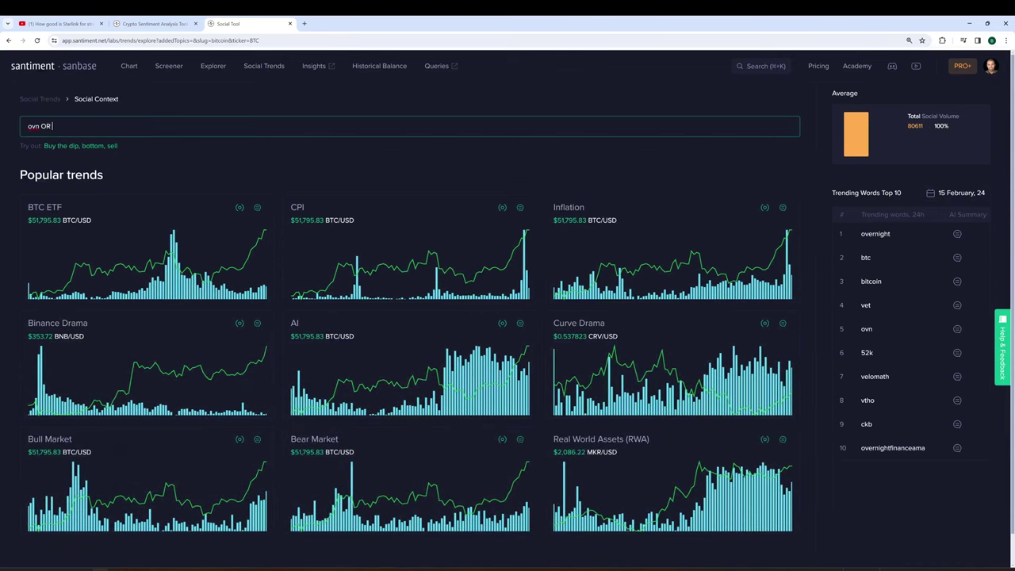
text(overnight)
key(Return)
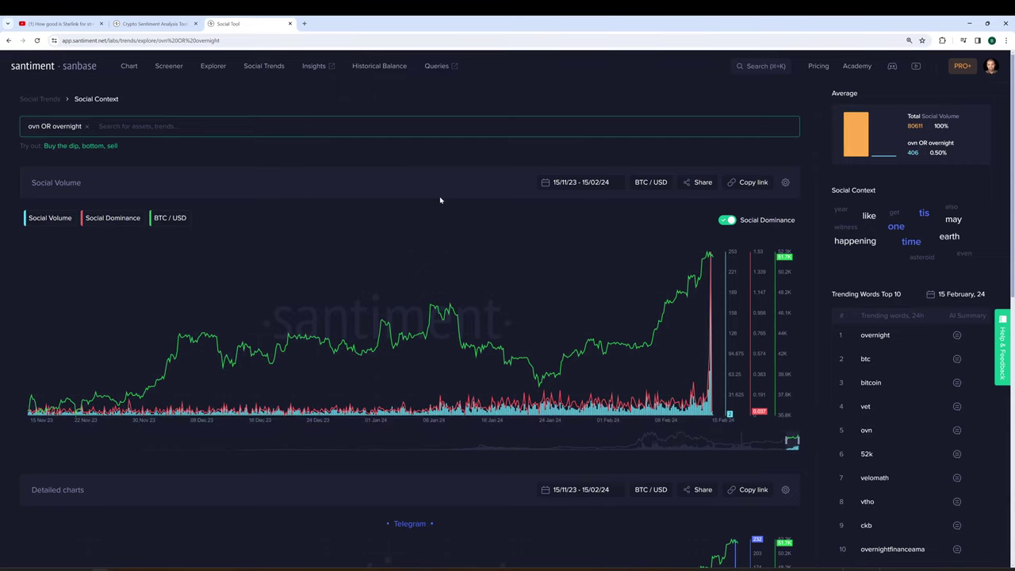
Step: Examine the detailed charts of social volume per platform, including Telegram, Reddit and Twitter, for the ovn OR overnight query
scroll(786, 234, down, 2)
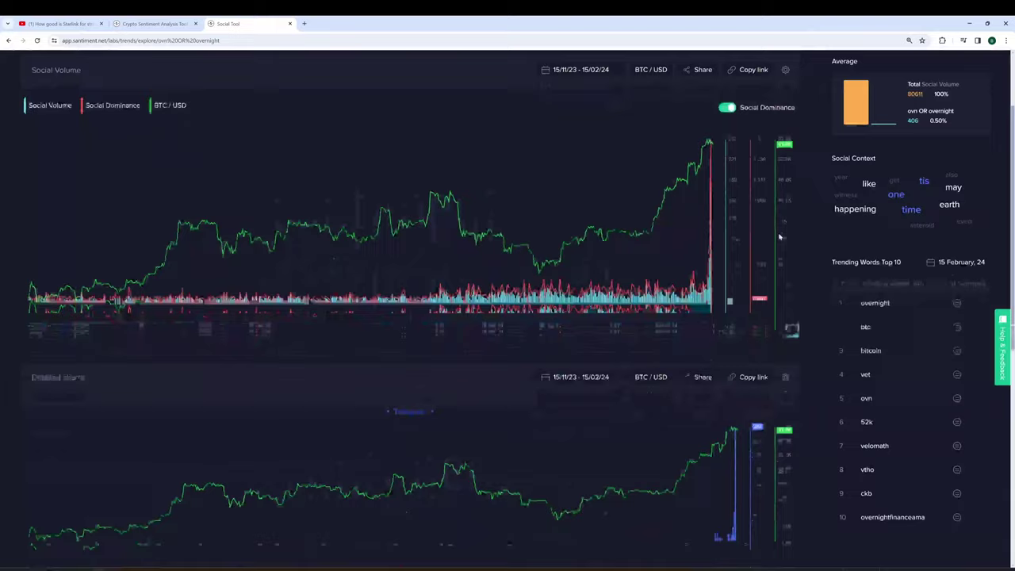
scroll(786, 234, down, 2)
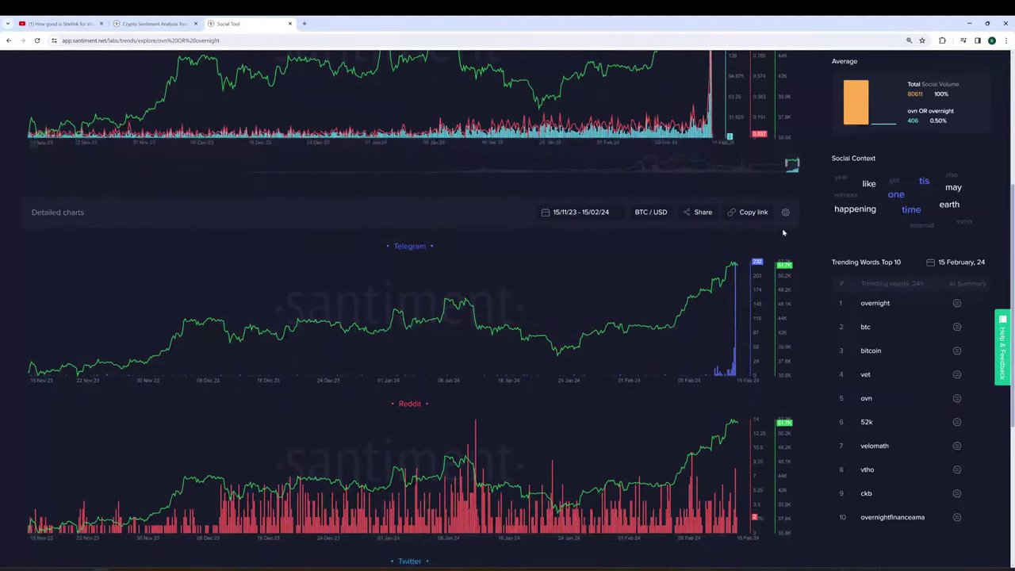
mouse_move(736, 316)
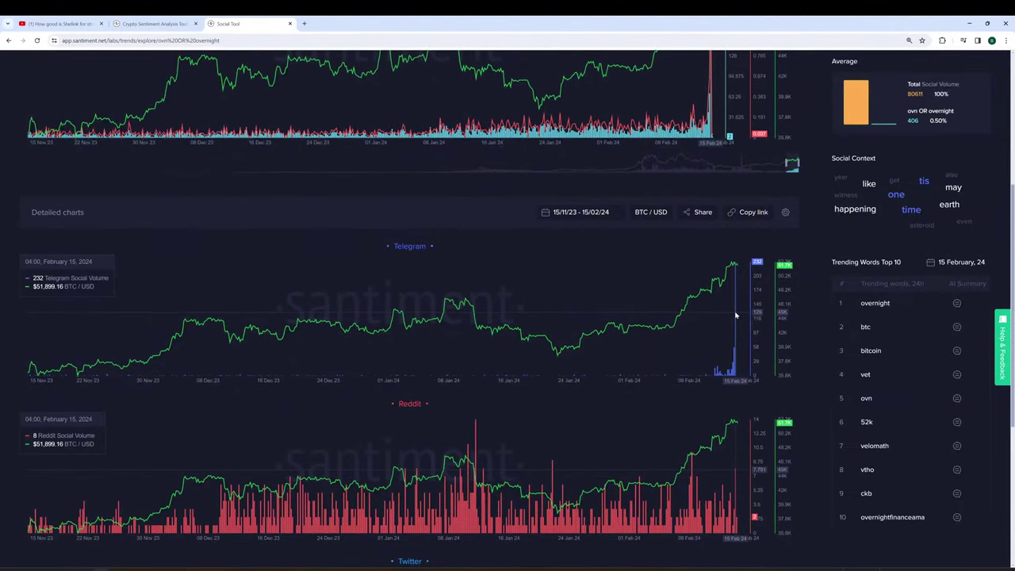
scroll(735, 316, down, 2)
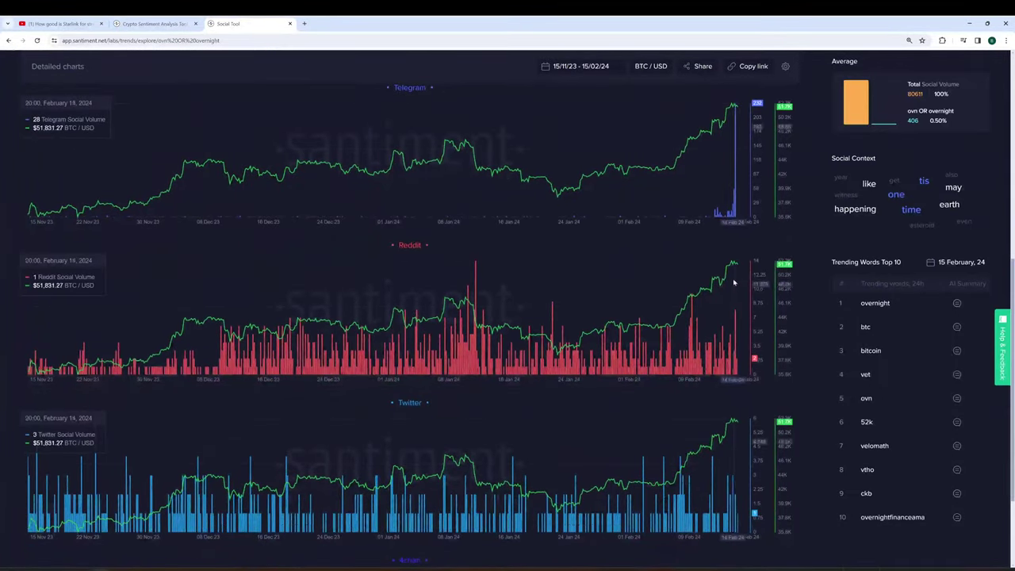
scroll(735, 262, down, 2)
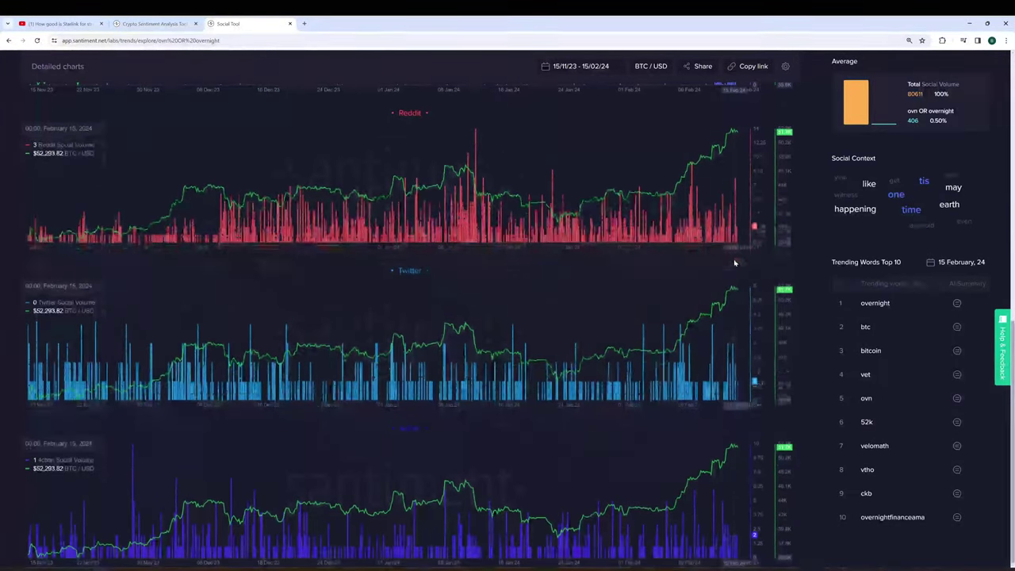
scroll(735, 262, up, 4)
scroll(735, 262, up, 5)
Step: Return to the Hourly Trends list and read bitcoin's AI summary, highlighting the sentence about the Bitcoin ETFs' share of new investments
click(150, 23)
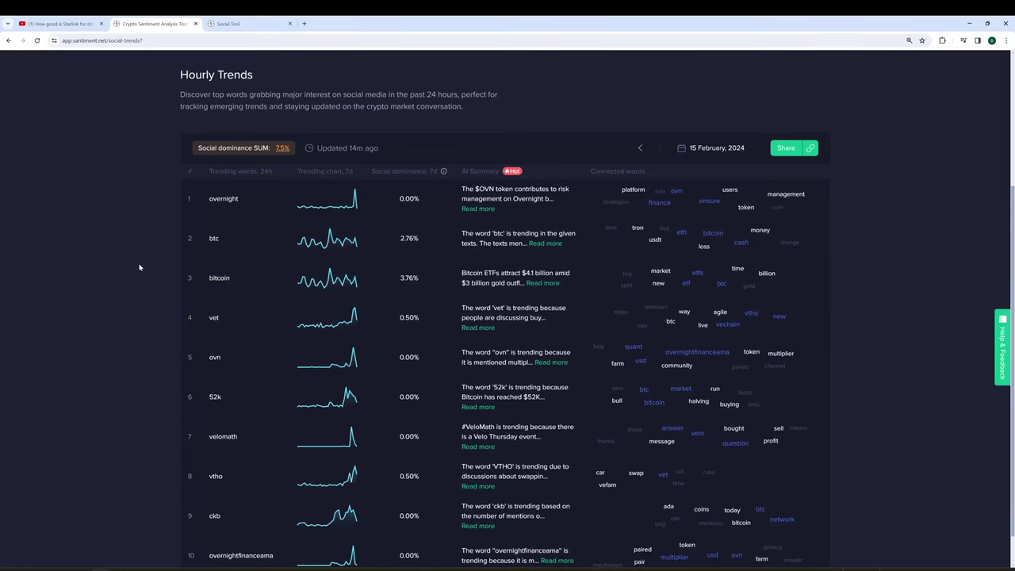
scroll(140, 261, down, 1)
click(543, 243)
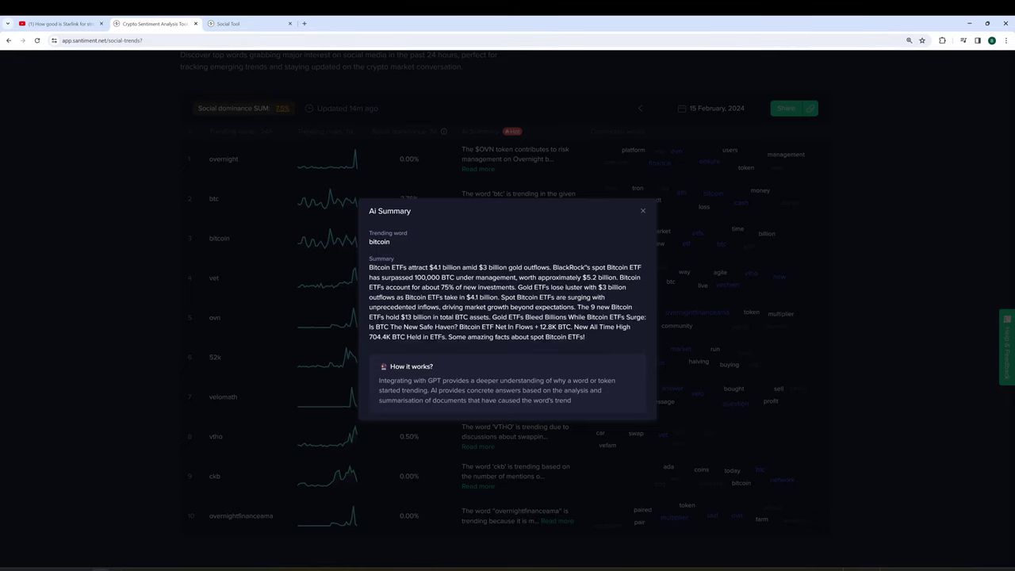
drag(619, 278, 518, 287)
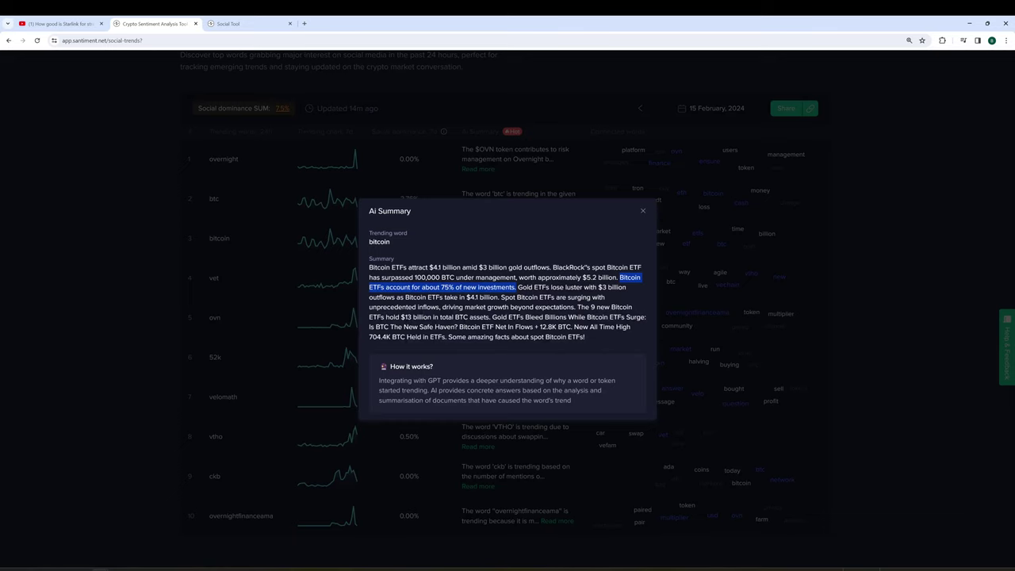
click(803, 234)
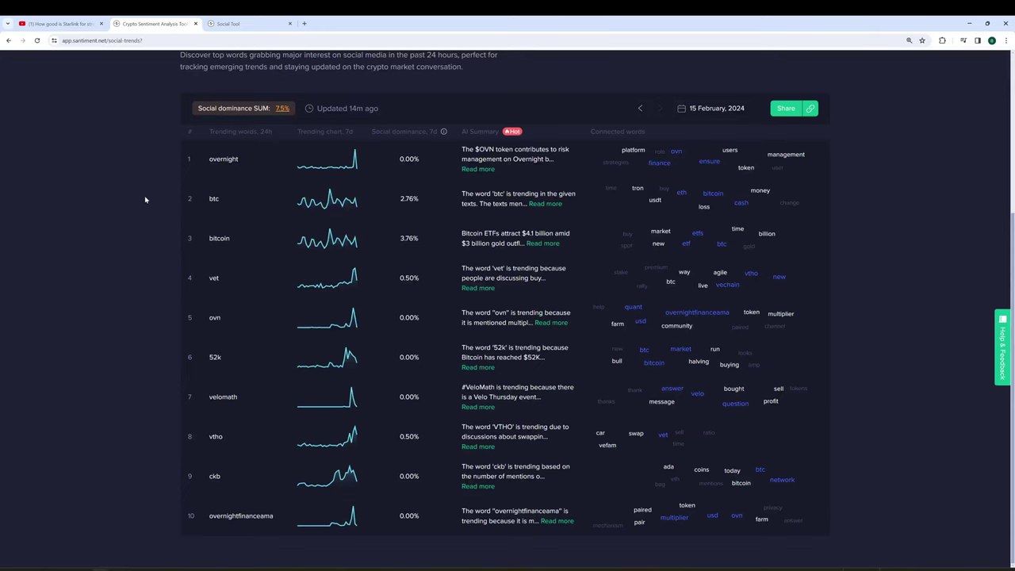
Step: Read the full AI summaries of the trending words vet and 52k
click(462, 287)
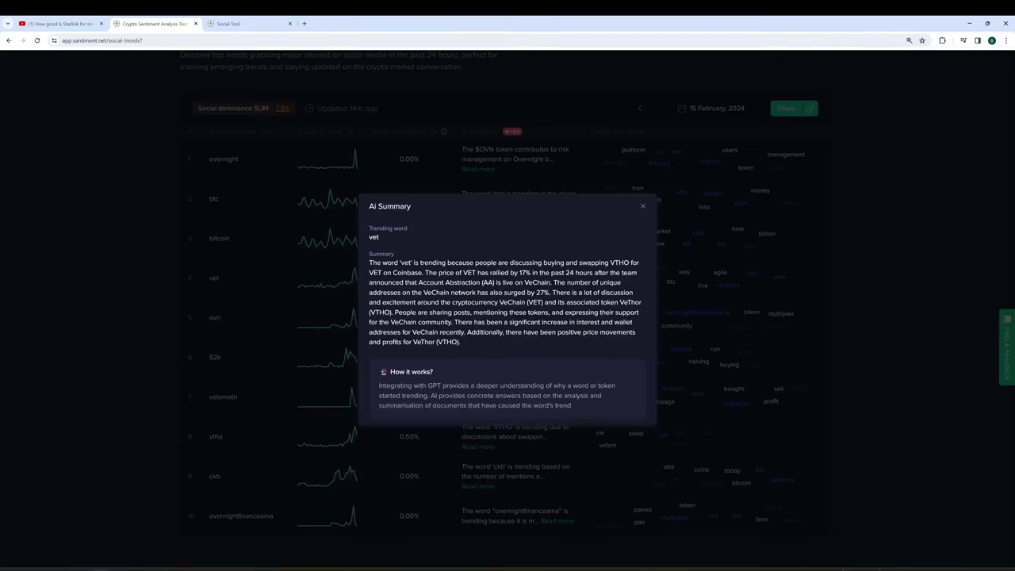
click(898, 215)
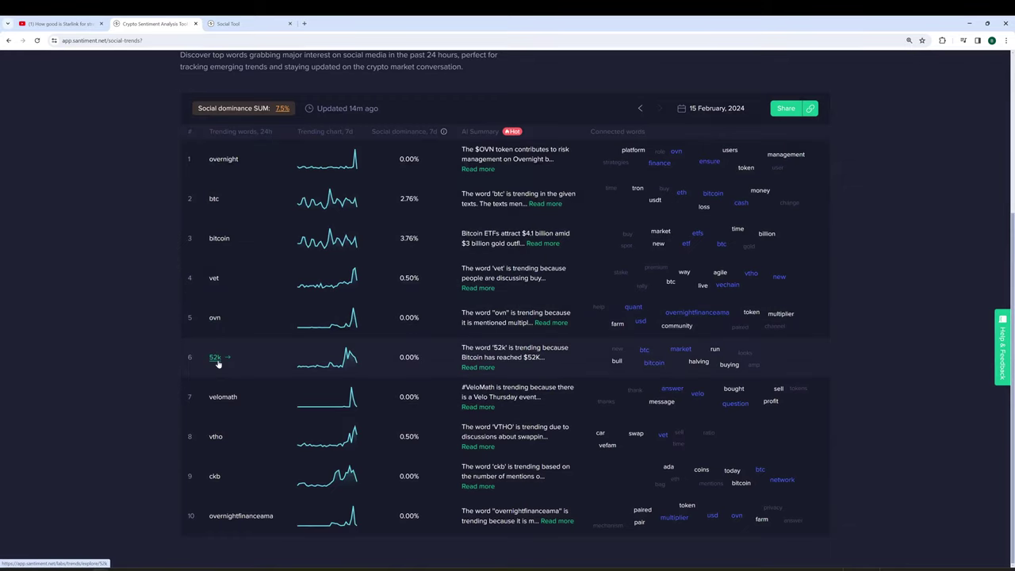
click(478, 367)
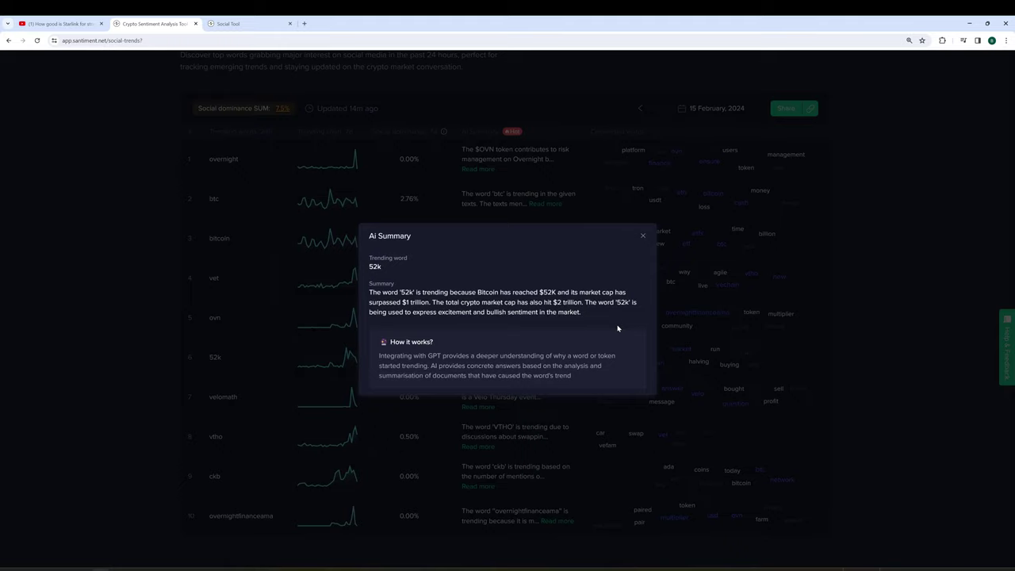
click(878, 275)
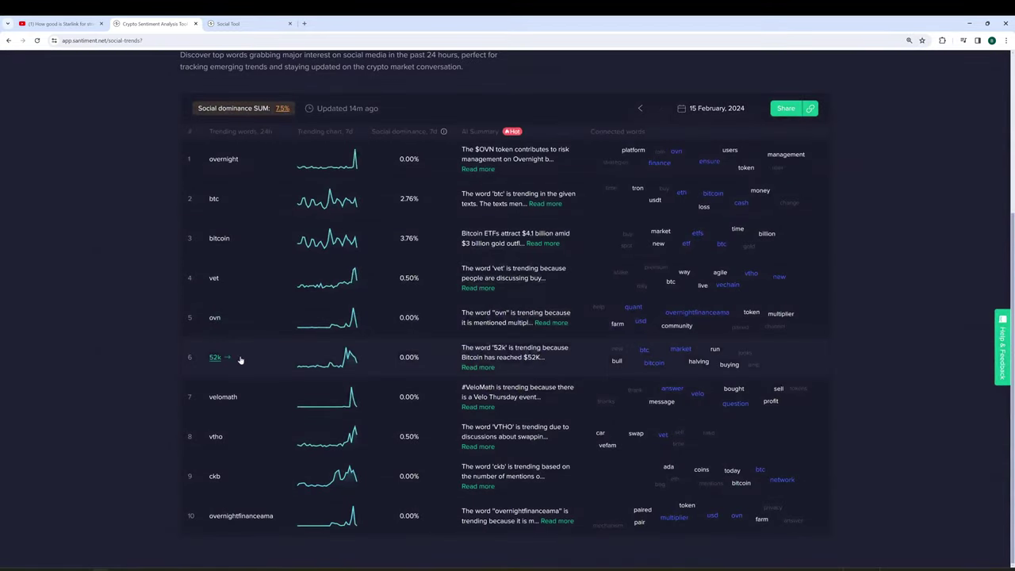
Step: Open the social context of 52k in a new tab and add alltimehigh as a second search term
ctrl+click(215, 359)
click(250, 25)
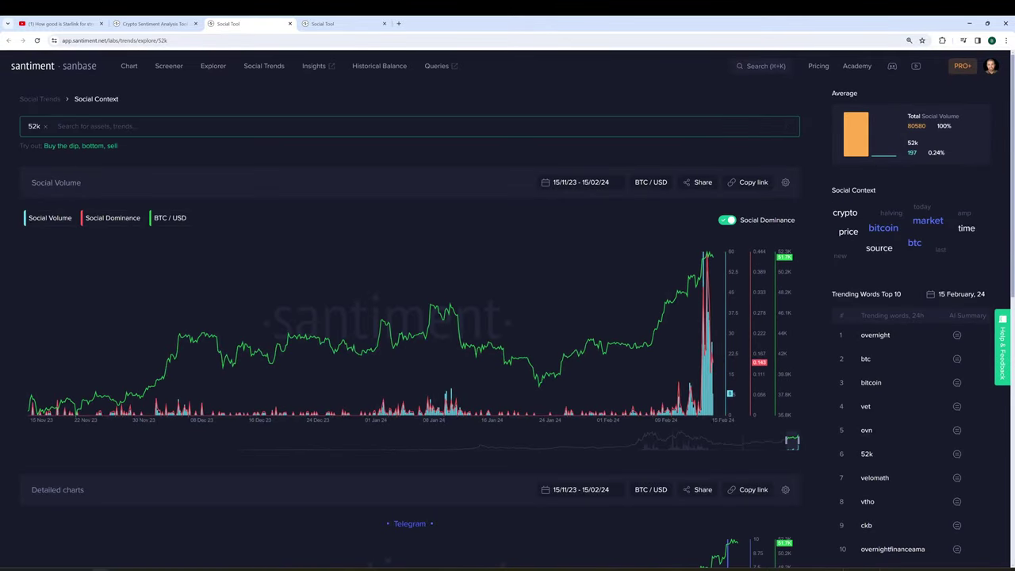
text(alltimehigh)
key(Return)
Step: Turn off Social Dominance on the chart and replace the alltimehigh term with "ath OR alltimehigh"
click(728, 220)
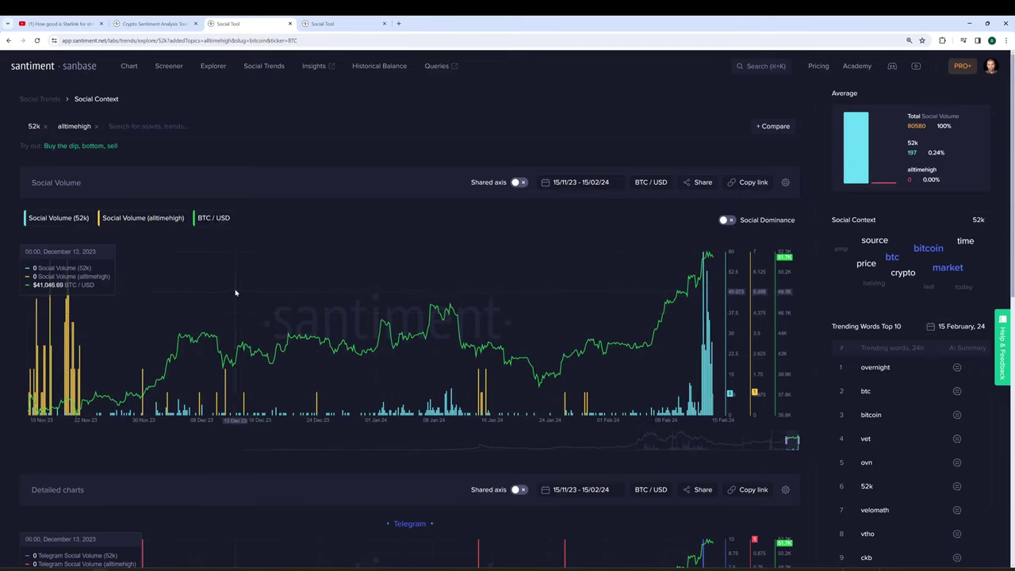
click(96, 126)
text(ath)
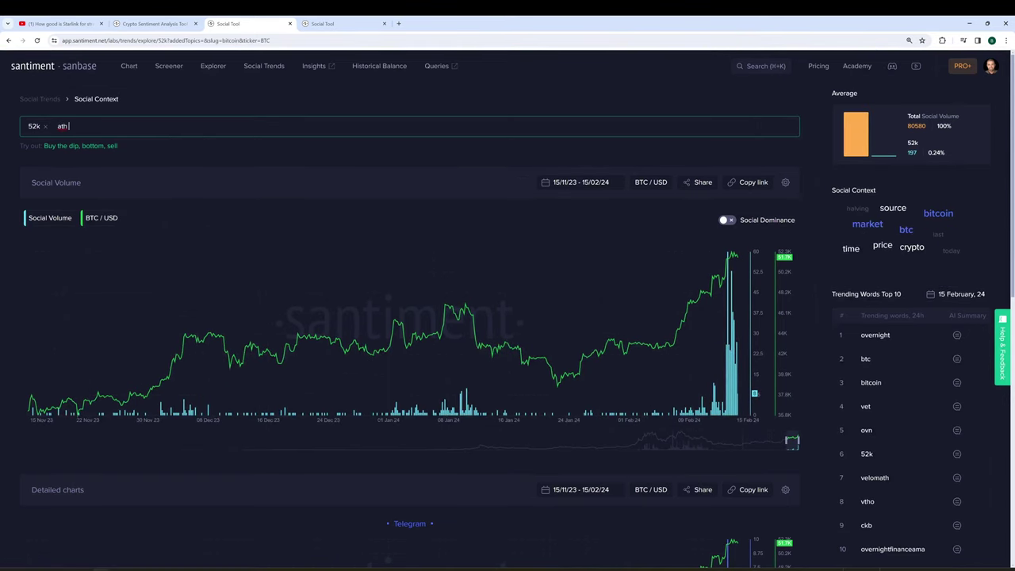
text( OR alltimehigh)
key(Return)
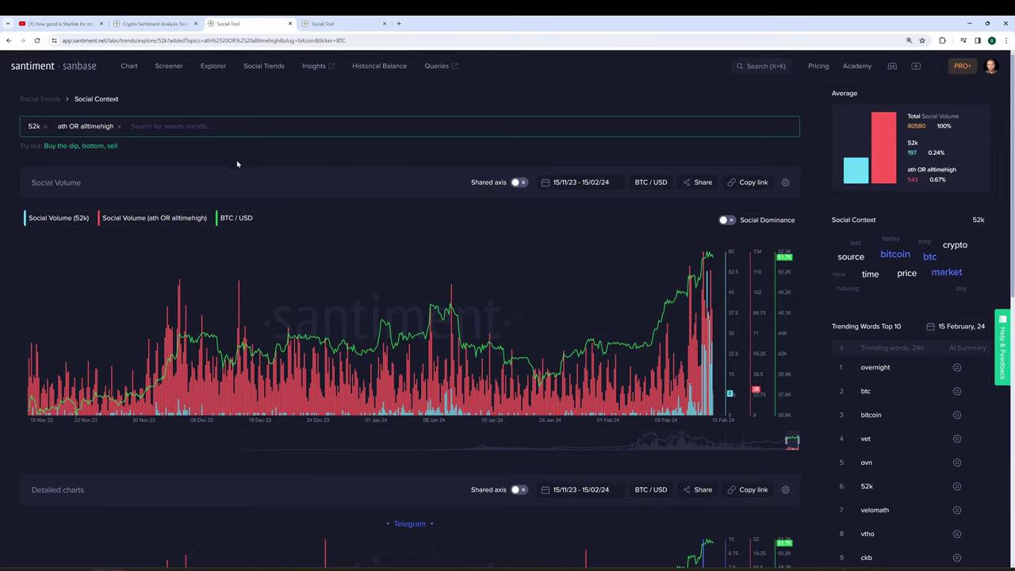
click(199, 165)
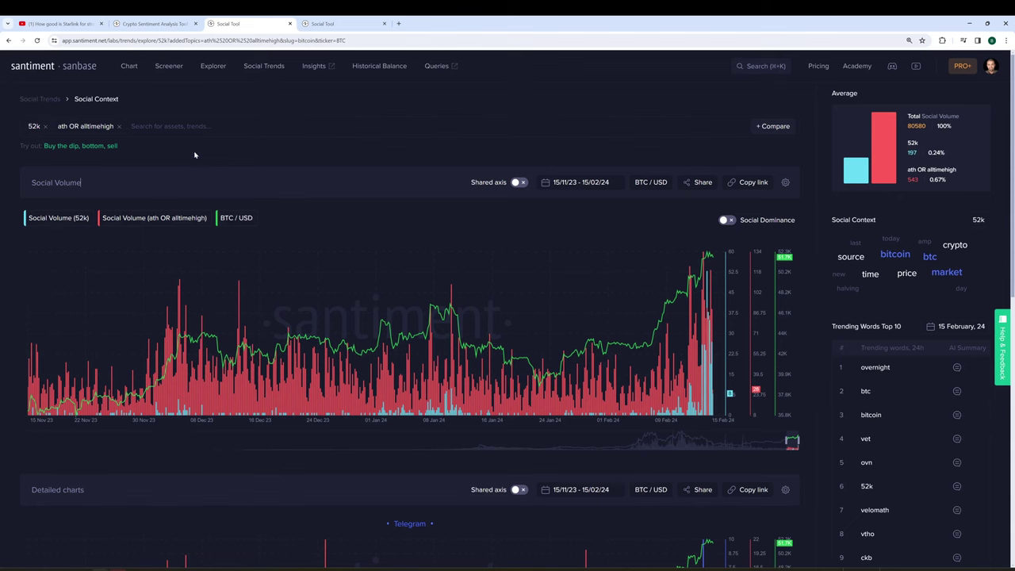
Step: Go back to the Hourly Trends list, read velomath's AI summary, and open that word's social context in a new tab
click(161, 27)
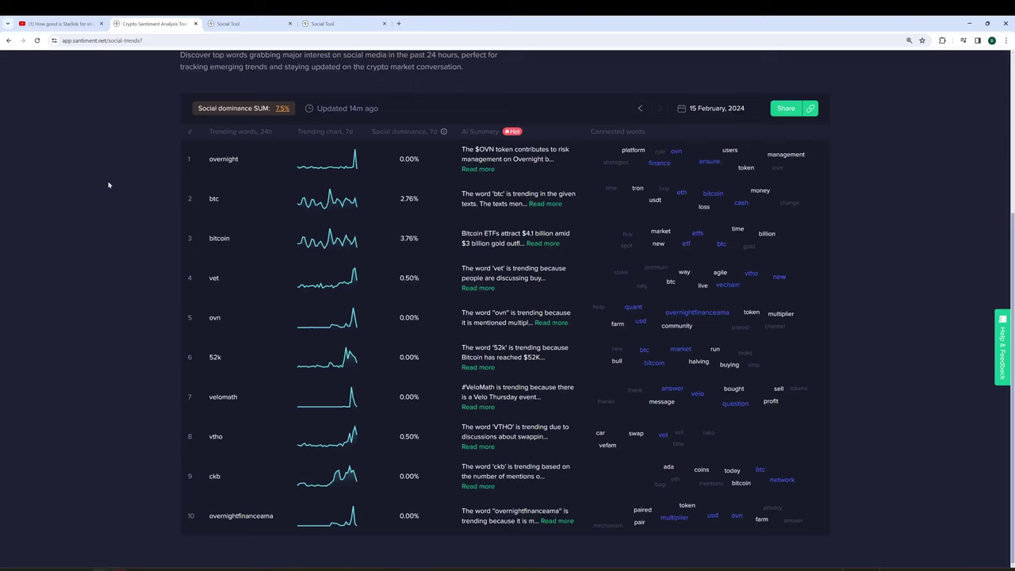
click(477, 407)
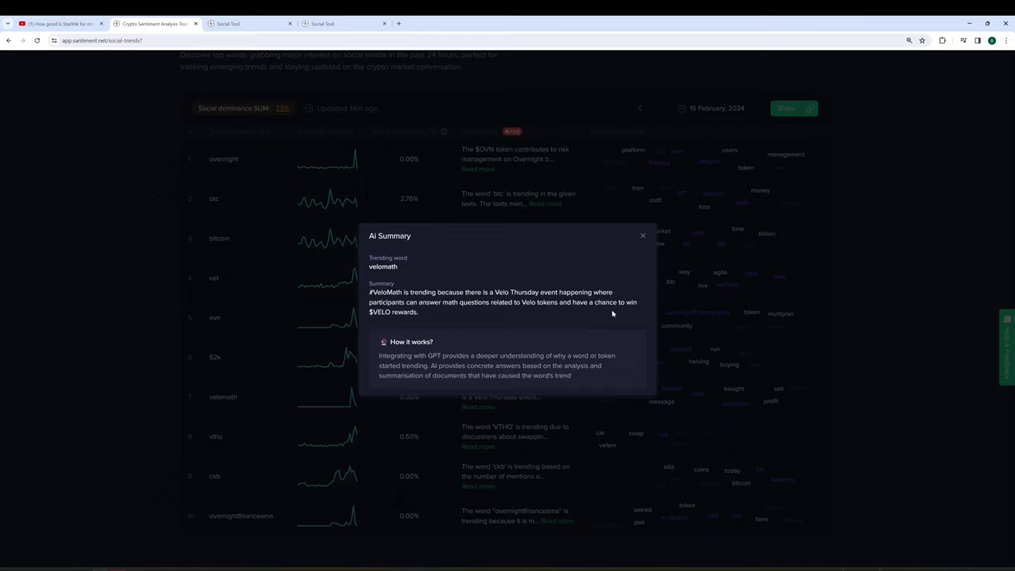
click(147, 323)
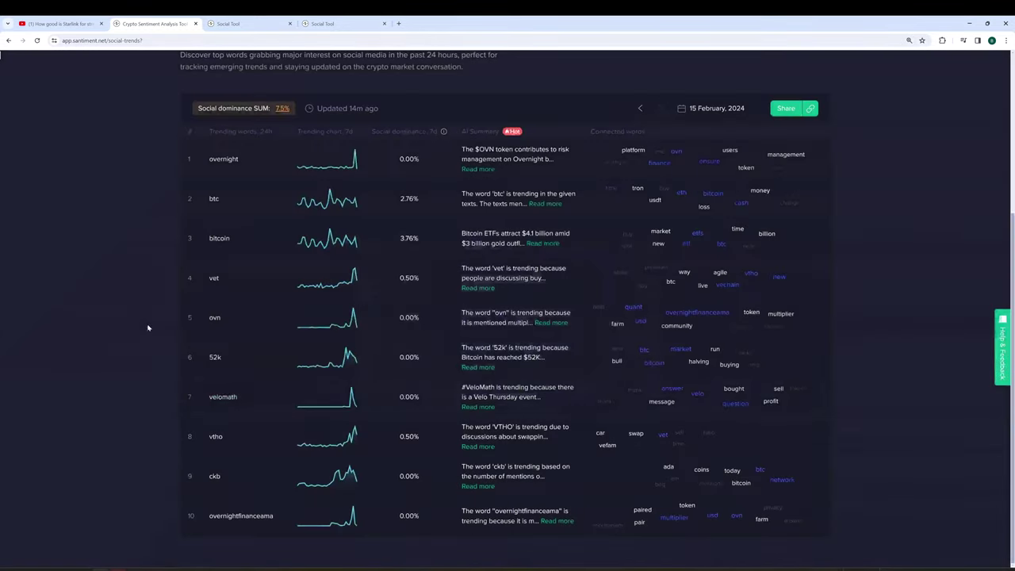
middle_click(218, 399)
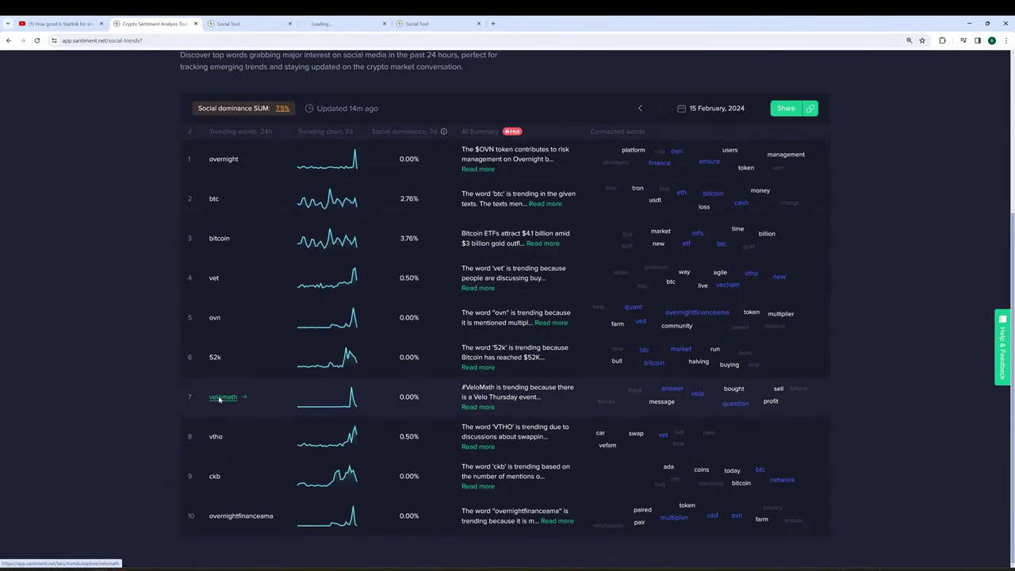
click(351, 25)
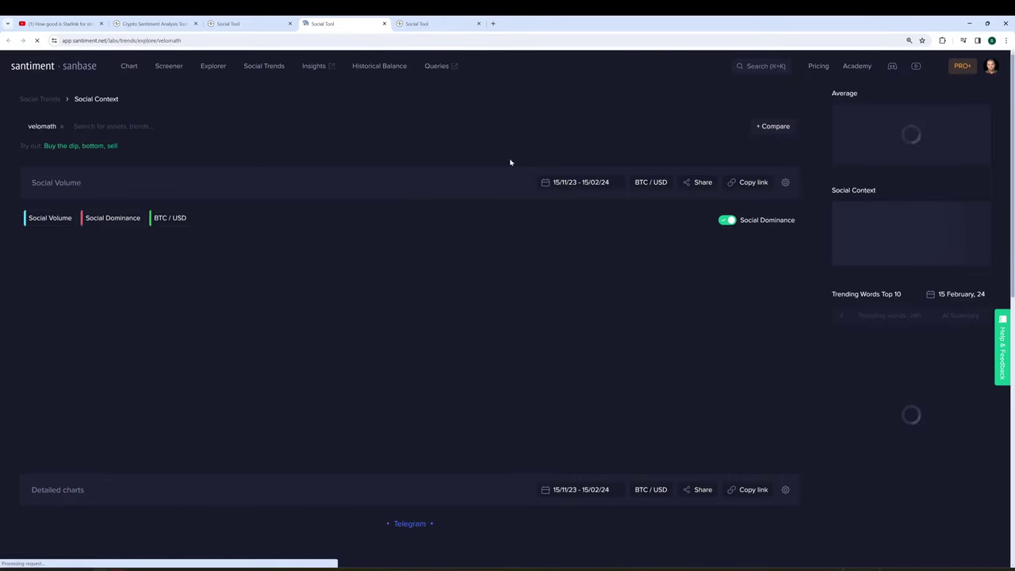
Step: Examine velomath's Social Volume chart and its detailed charts for Telegram, Reddit, Twitter and 4chan
scroll(742, 203, down, 4)
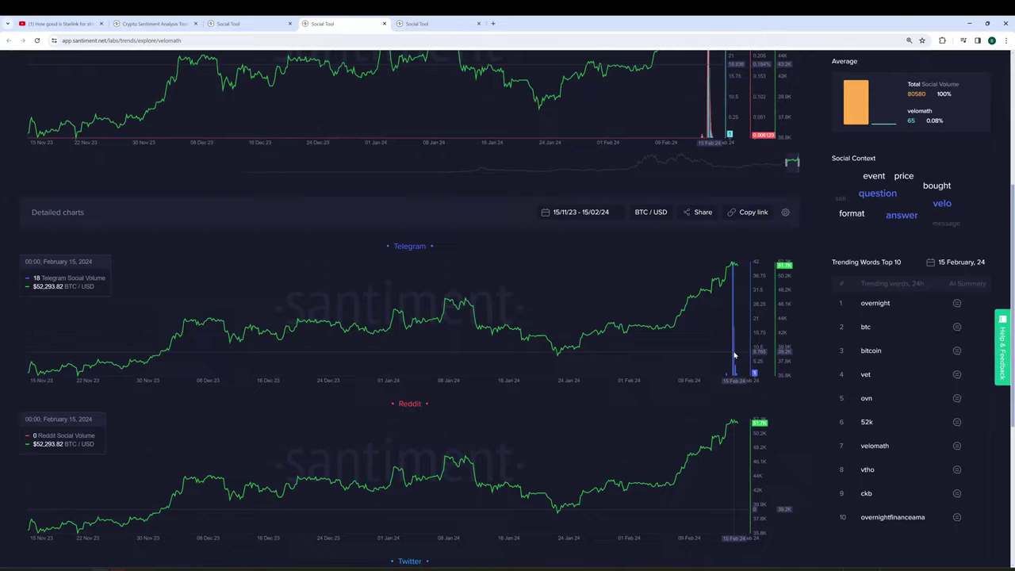
scroll(732, 355, down, 4)
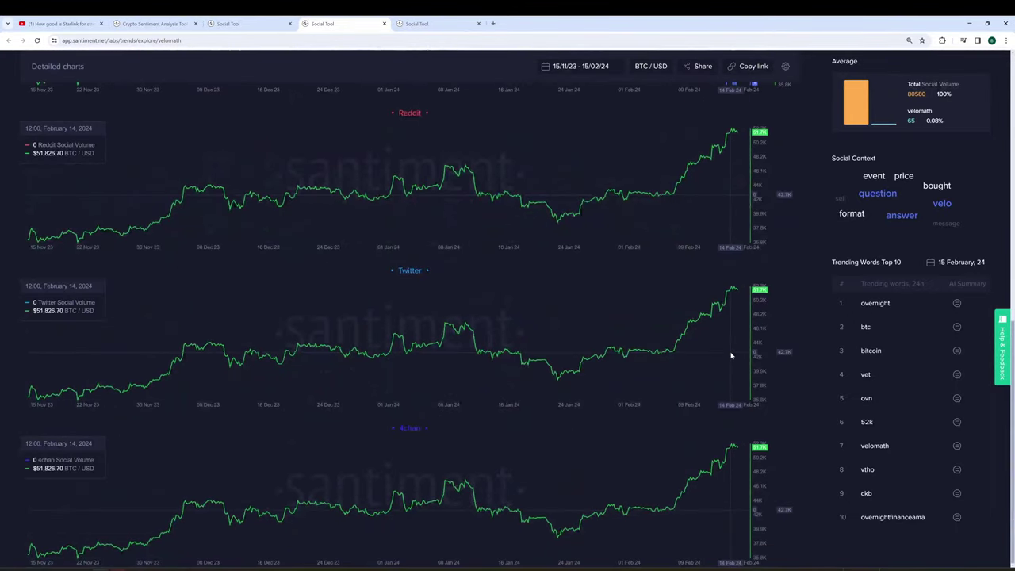
scroll(731, 349, up, 3)
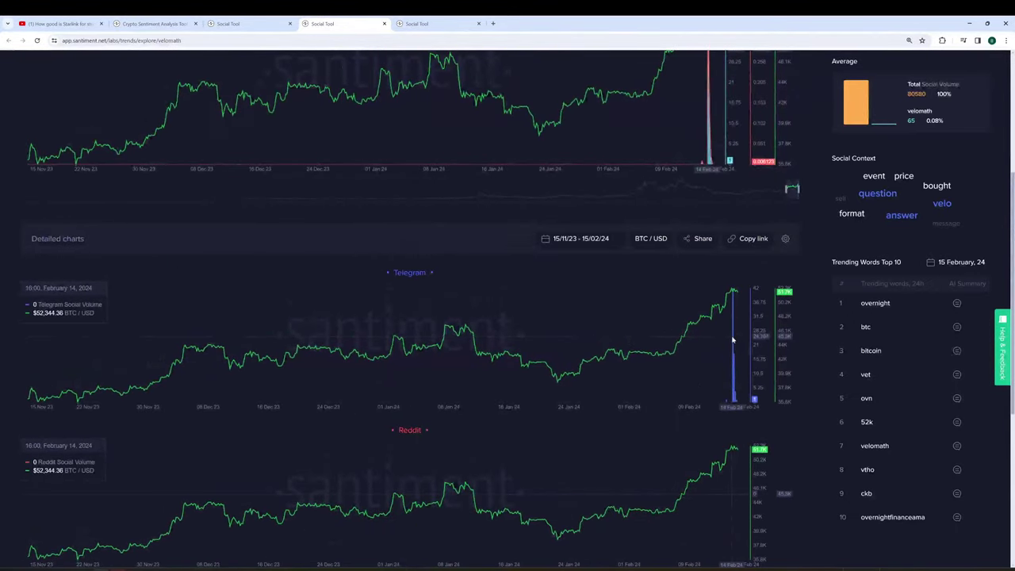
scroll(684, 215, up, 4)
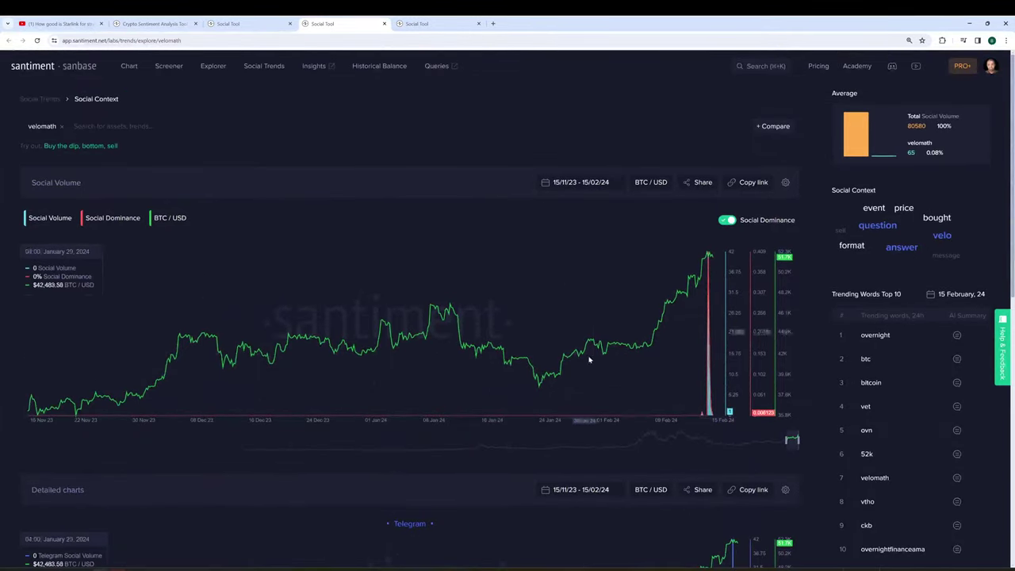
scroll(653, 389, down, 5)
scroll(714, 302, up, 3)
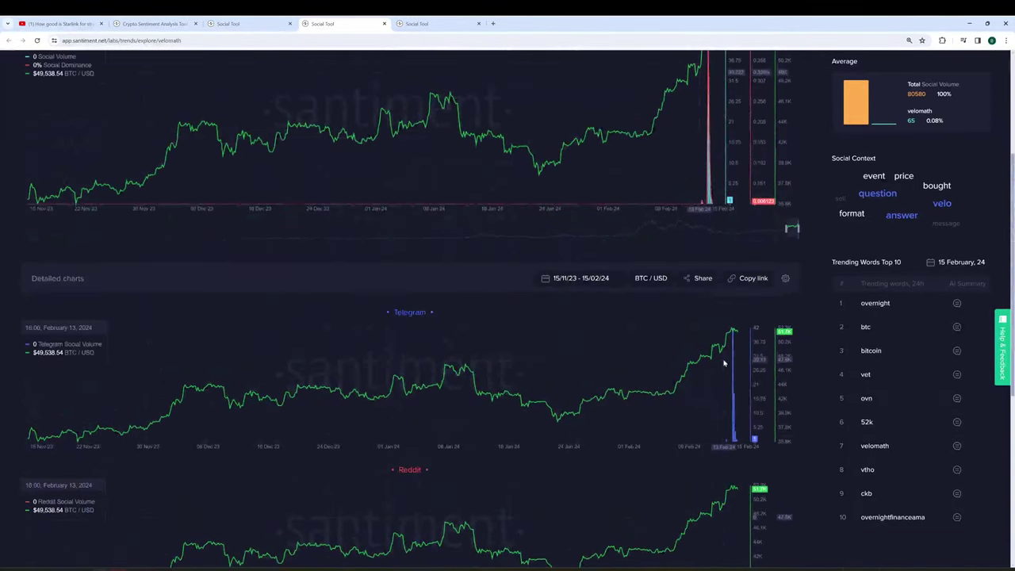
scroll(733, 347, up, 2)
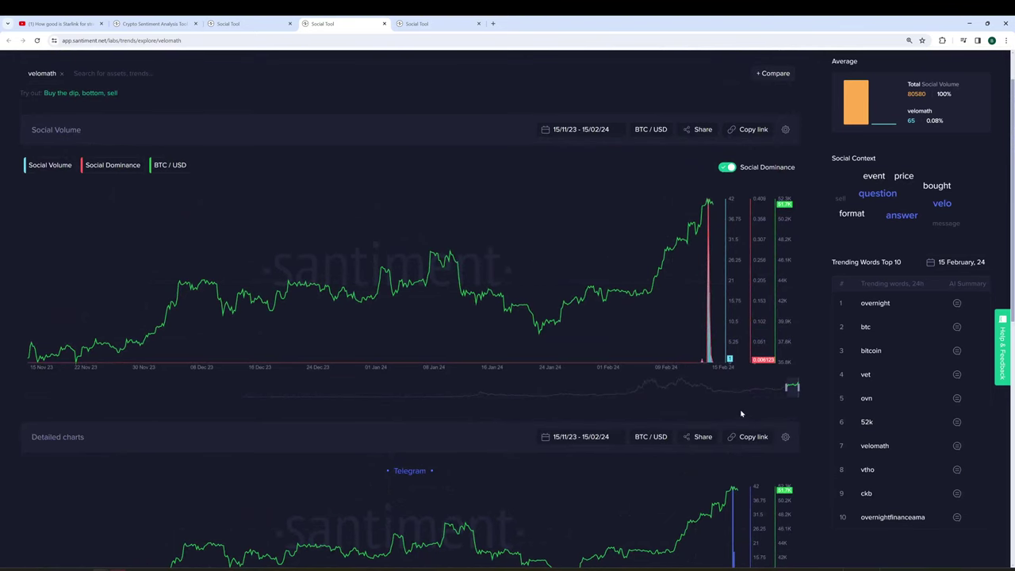
Step: Close the 52k and velomath social context tabs and return to the Hourly Trends list
click(258, 24)
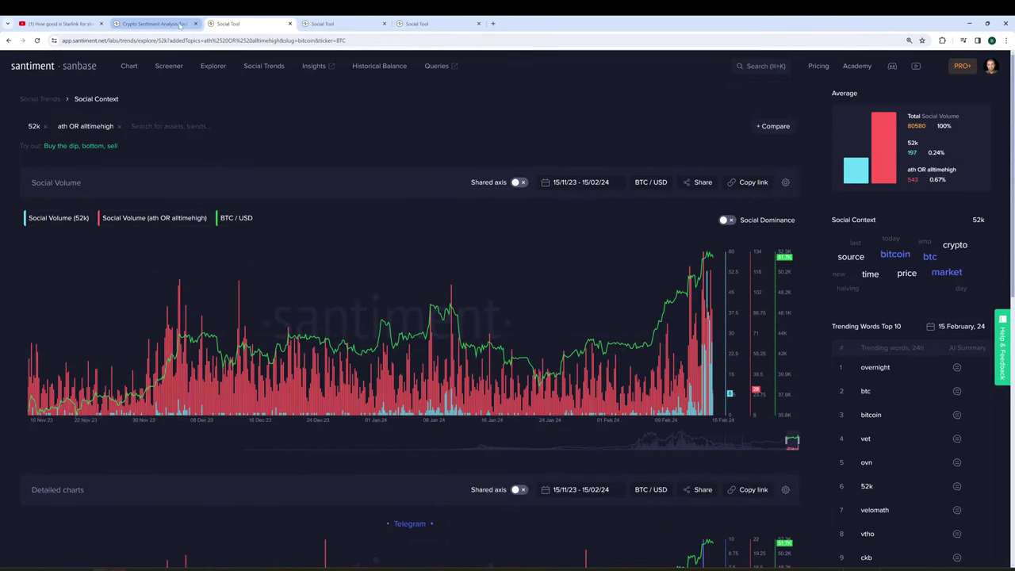
click(289, 24)
click(288, 24)
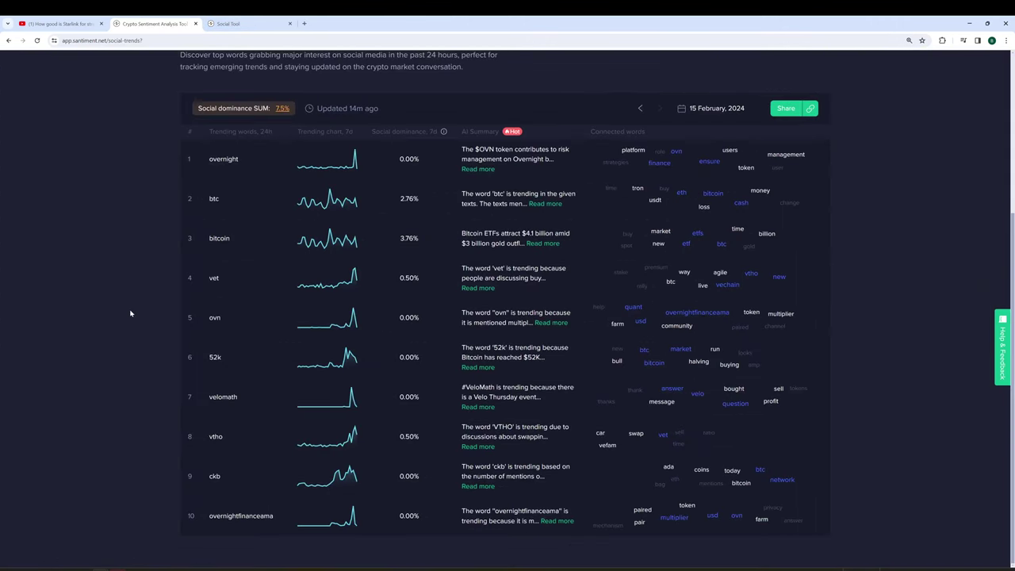
Step: Read the full AI summaries of the trending words vtho and ckb, closing each one after reading
click(472, 448)
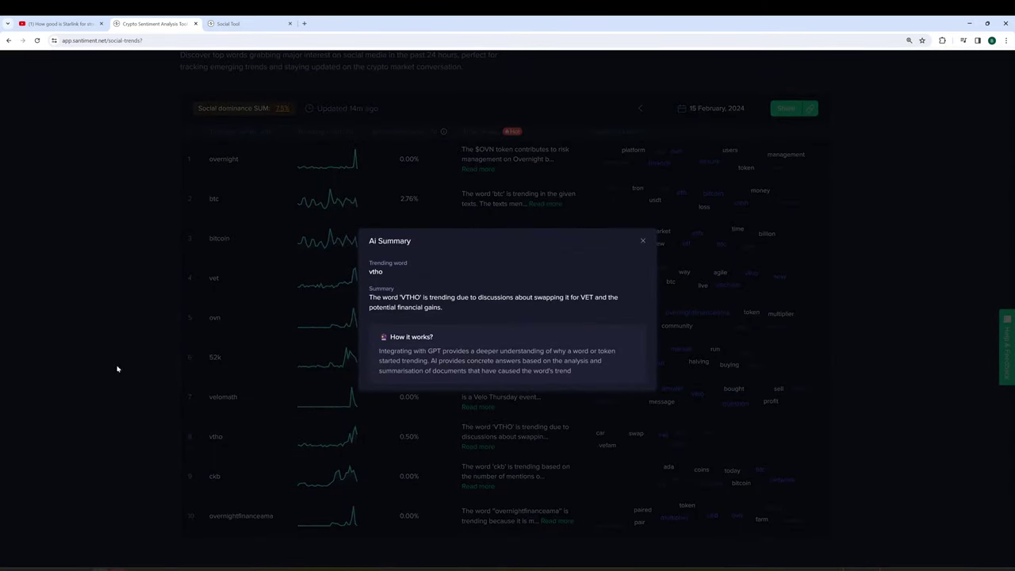
click(74, 352)
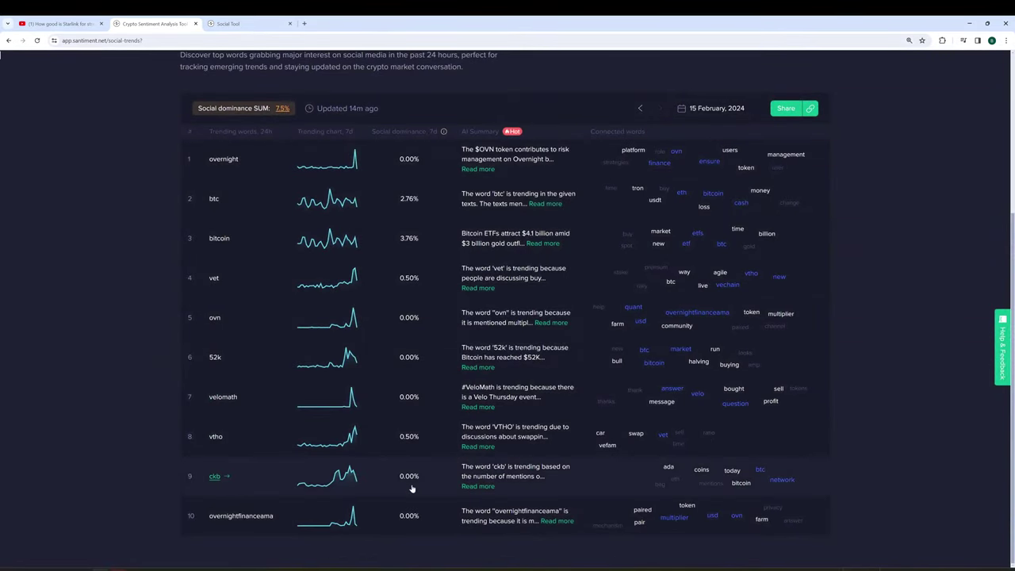
click(477, 486)
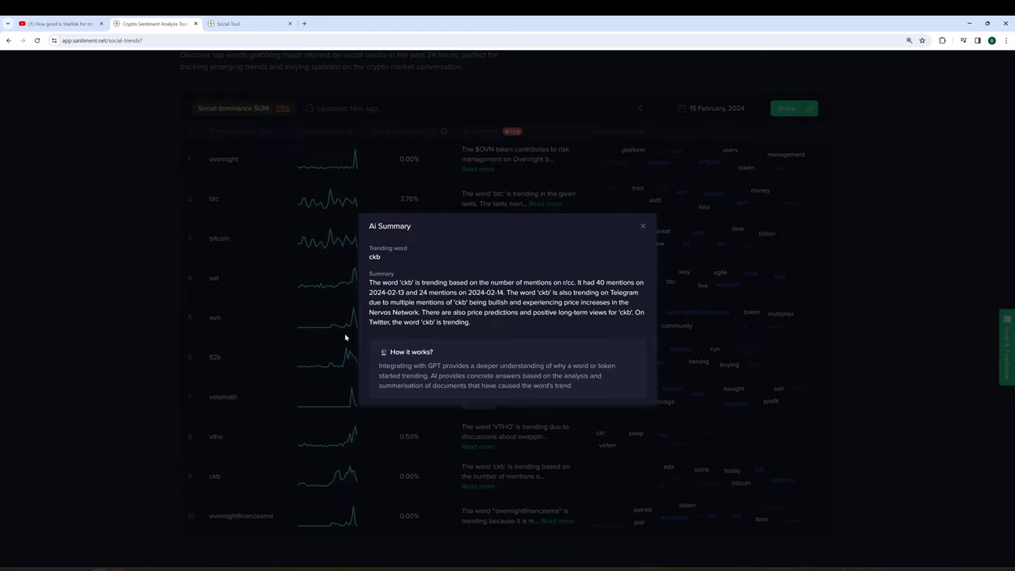
click(185, 337)
Step: Open the social context of ckb in a new tab and change the chart's price pair to CKB / USD
middle_click(213, 477)
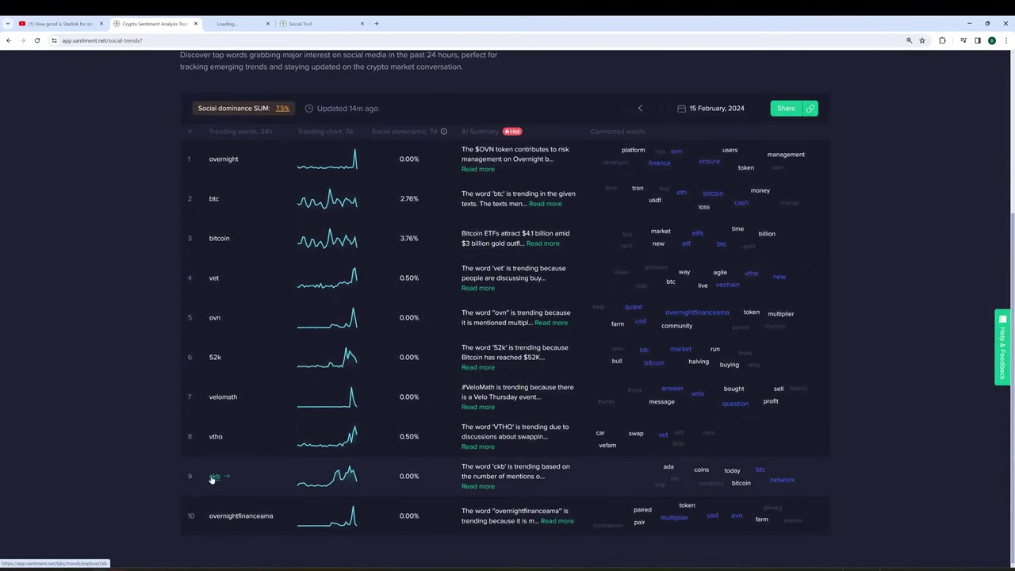
click(234, 23)
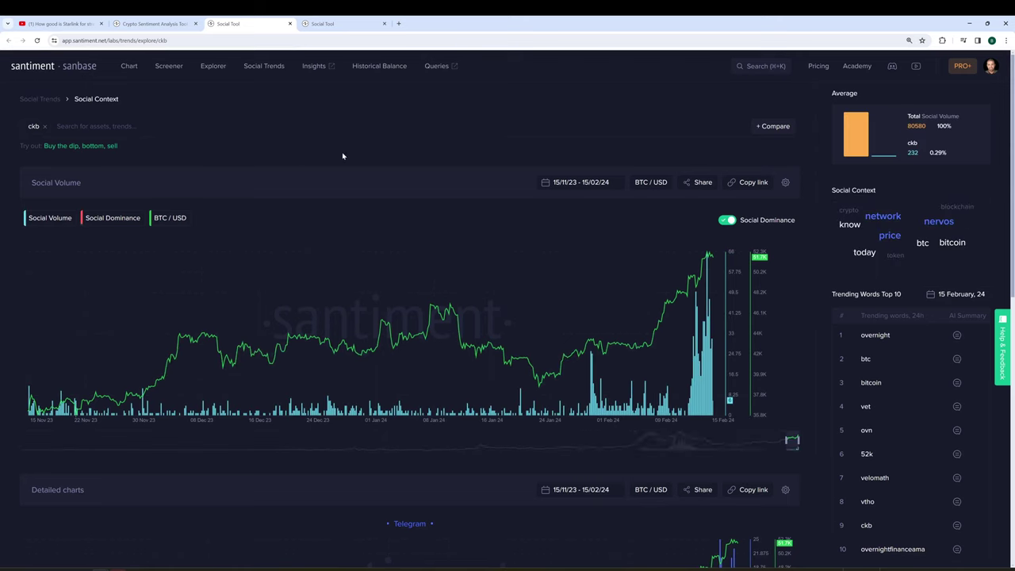
click(653, 182)
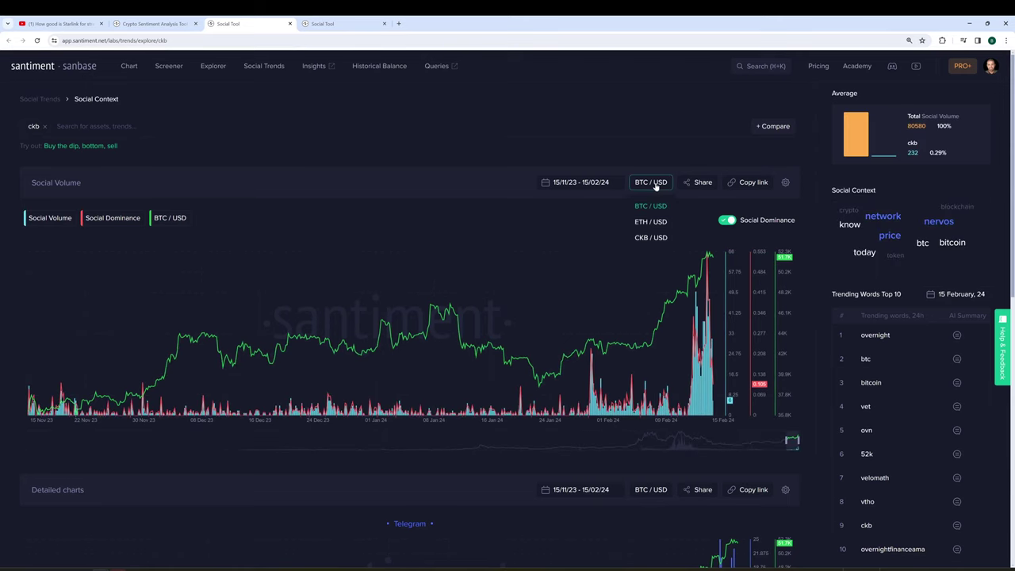
click(655, 238)
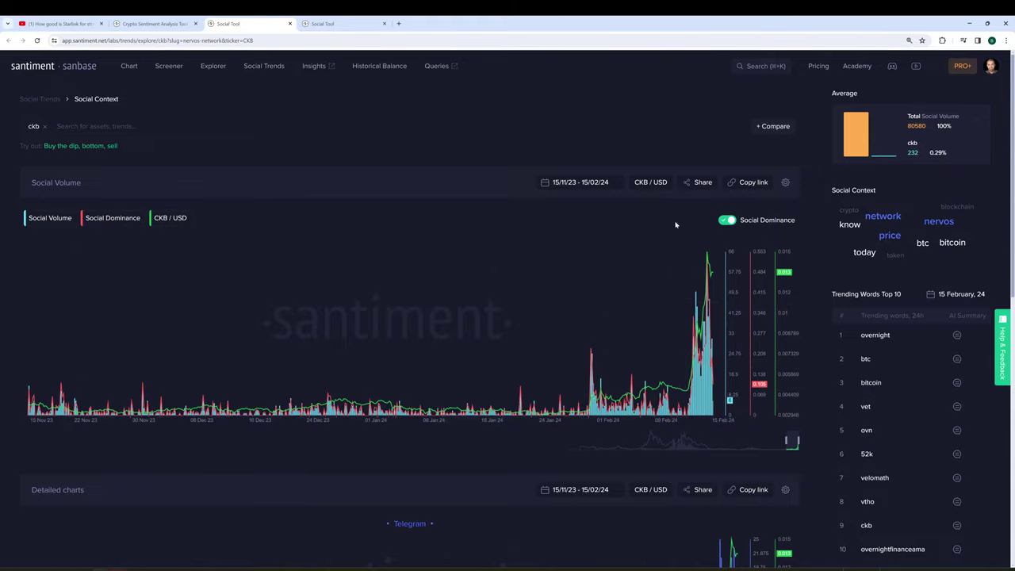
Step: Compare ckb's social volume on Telegram, Reddit, Twitter and 4chan with the CKB price in the detailed charts
scroll(676, 225, down, 4)
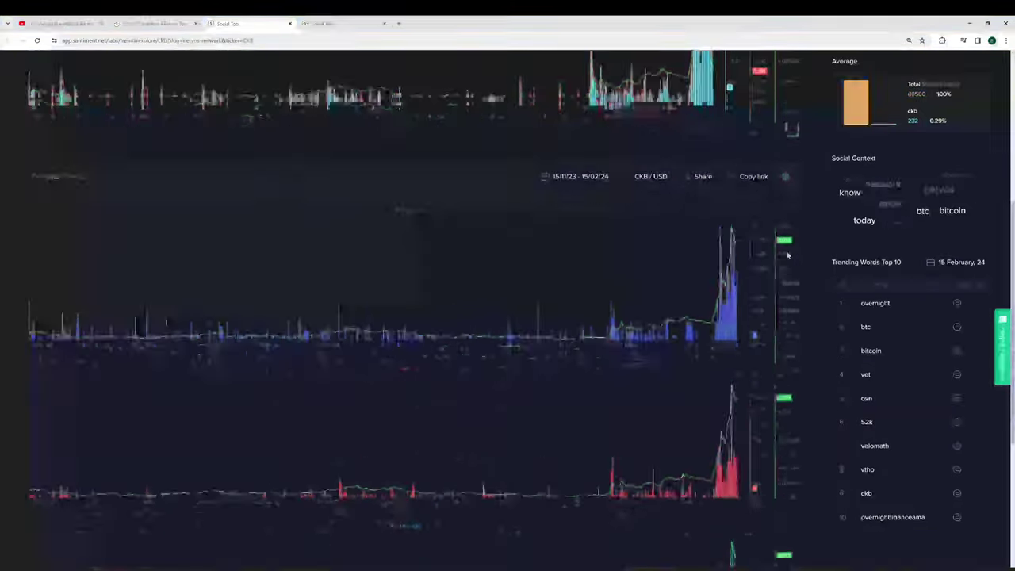
scroll(788, 254, down, 1)
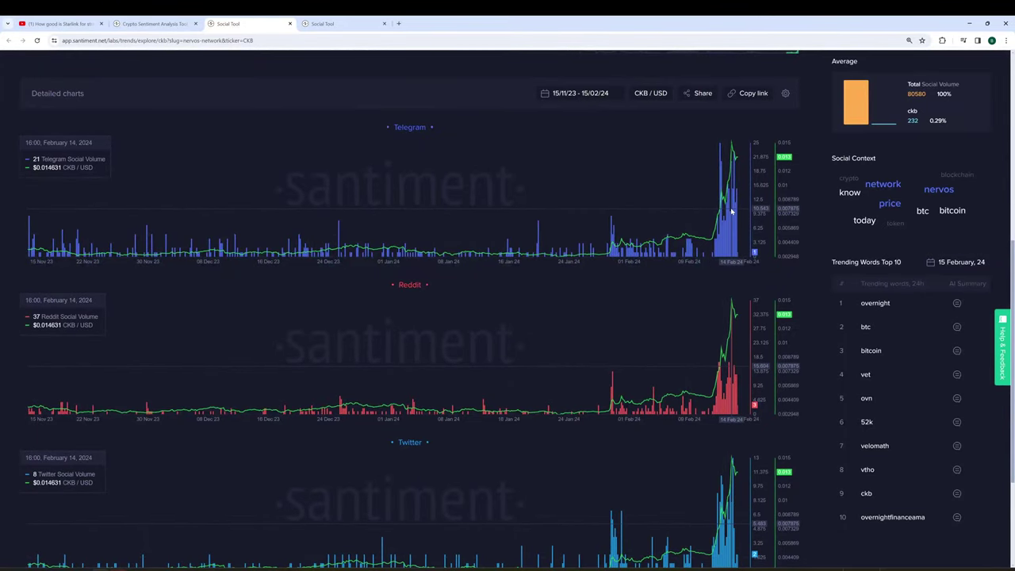
scroll(726, 254, down, 2)
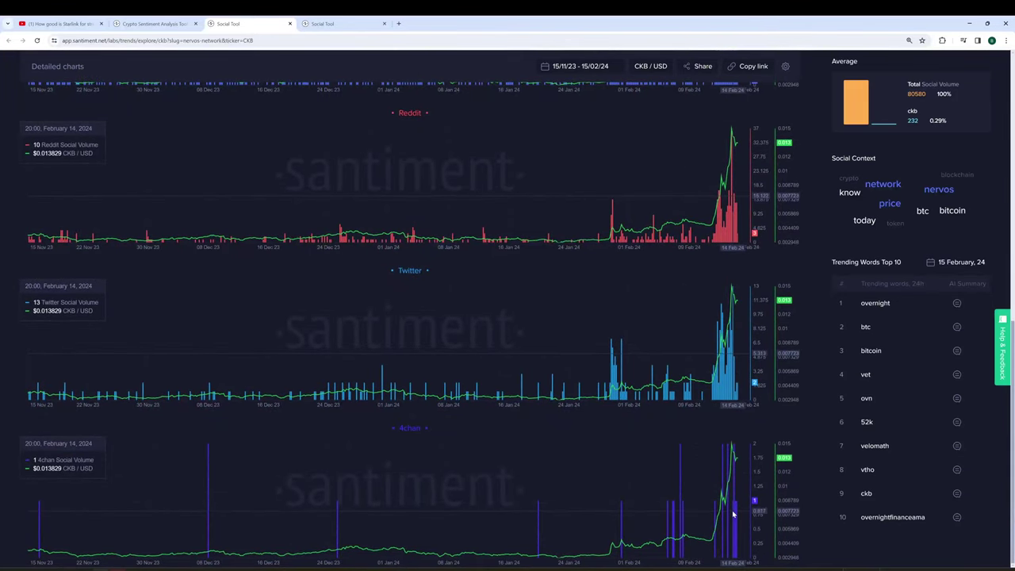
scroll(718, 234, up, 3)
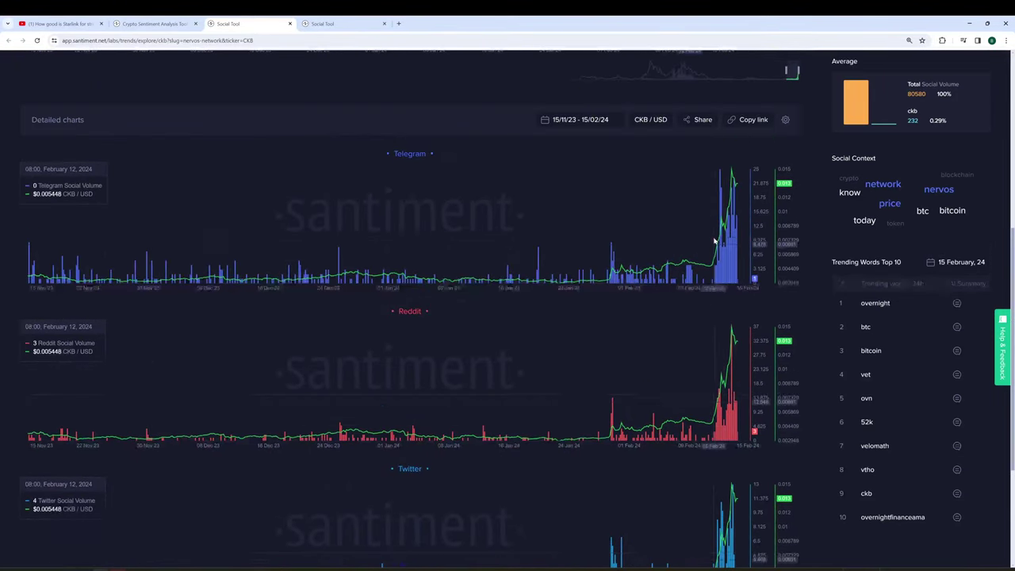
scroll(714, 240, up, 5)
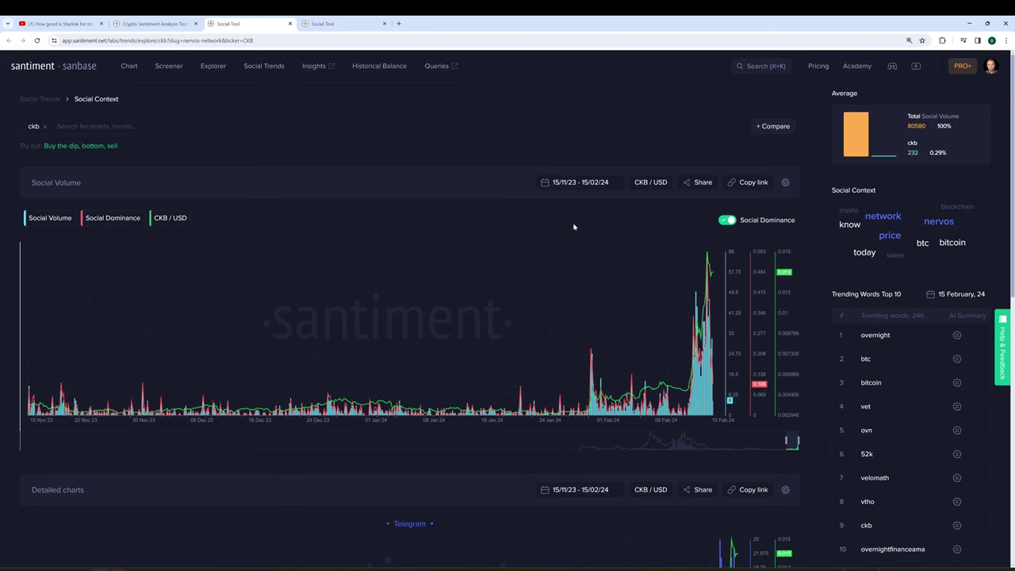
Step: Return to the Social Trends page, open Trending Tokens, and examine its sentiment bars and token list
click(152, 23)
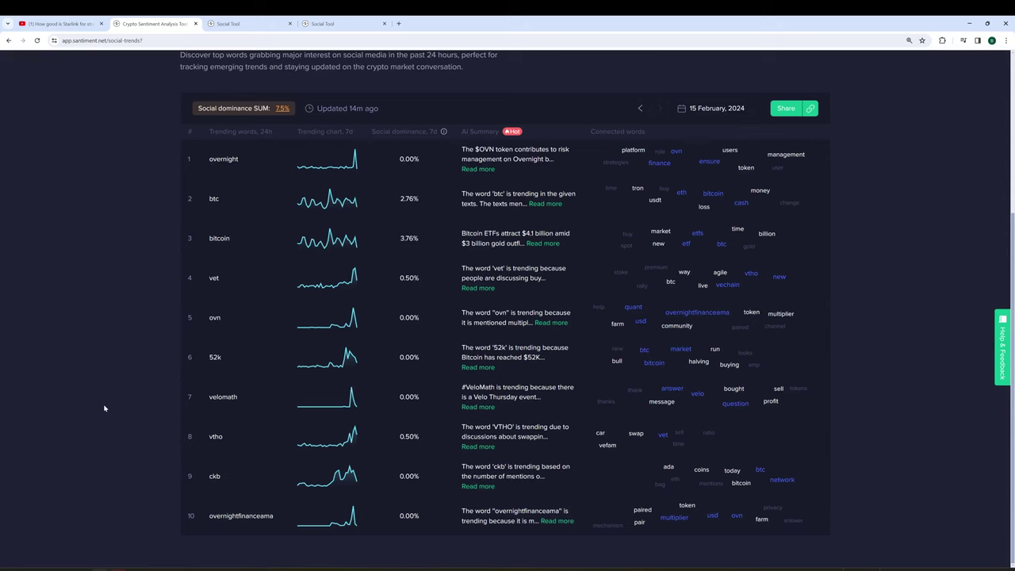
scroll(159, 399, up, 2)
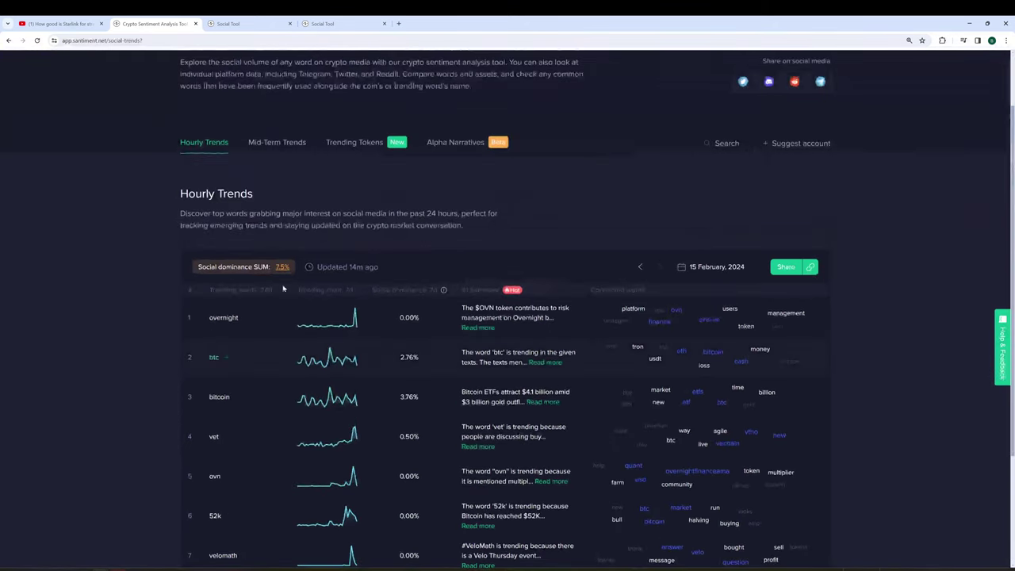
click(349, 145)
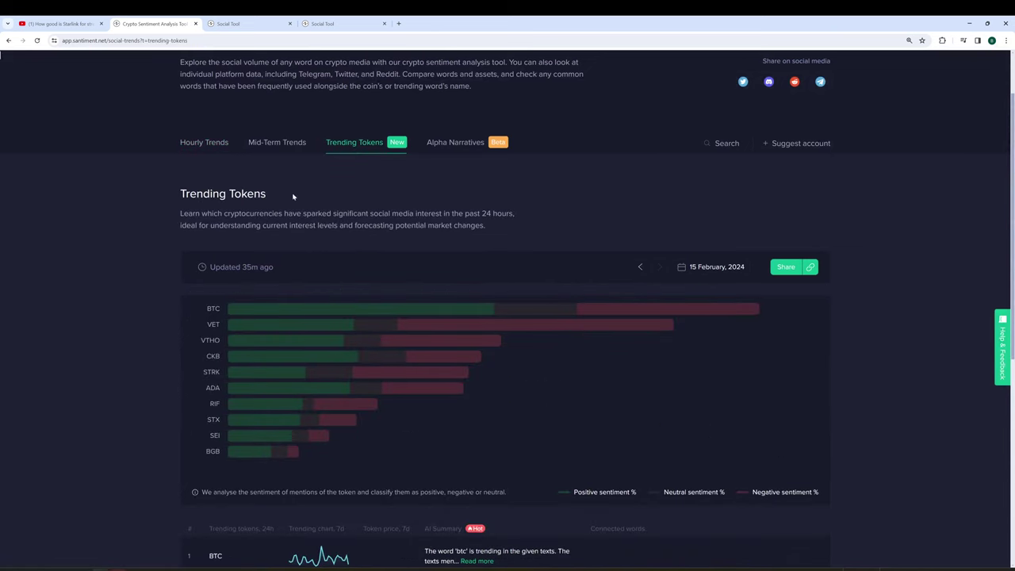
scroll(118, 220, down, 1)
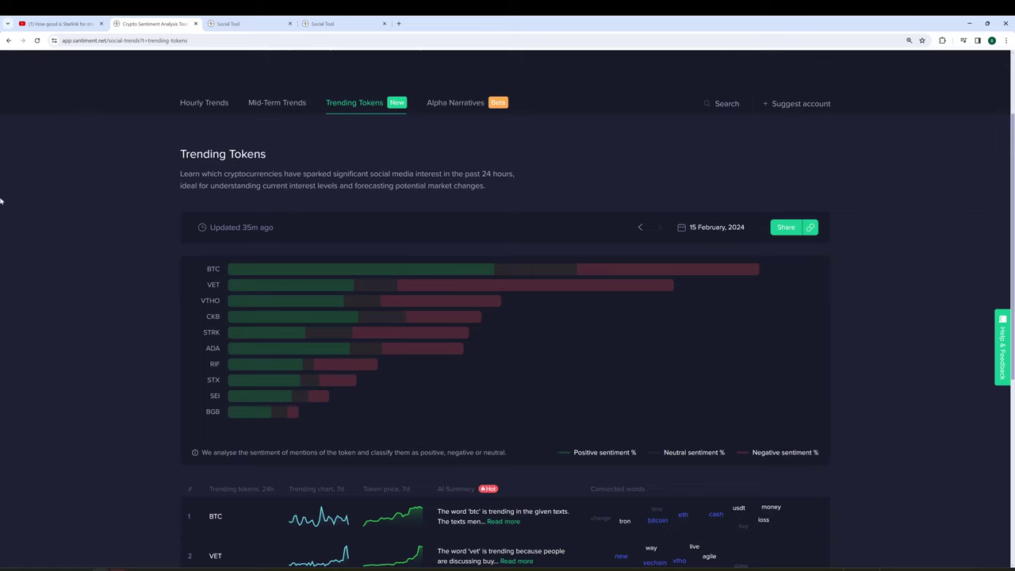
scroll(73, 229, down, 2)
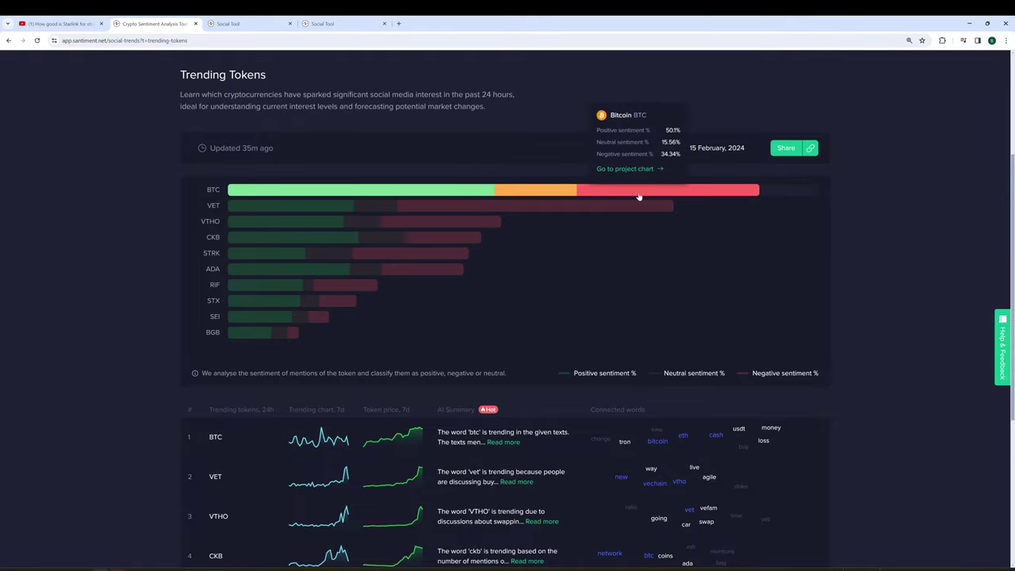
scroll(115, 240, down, 4)
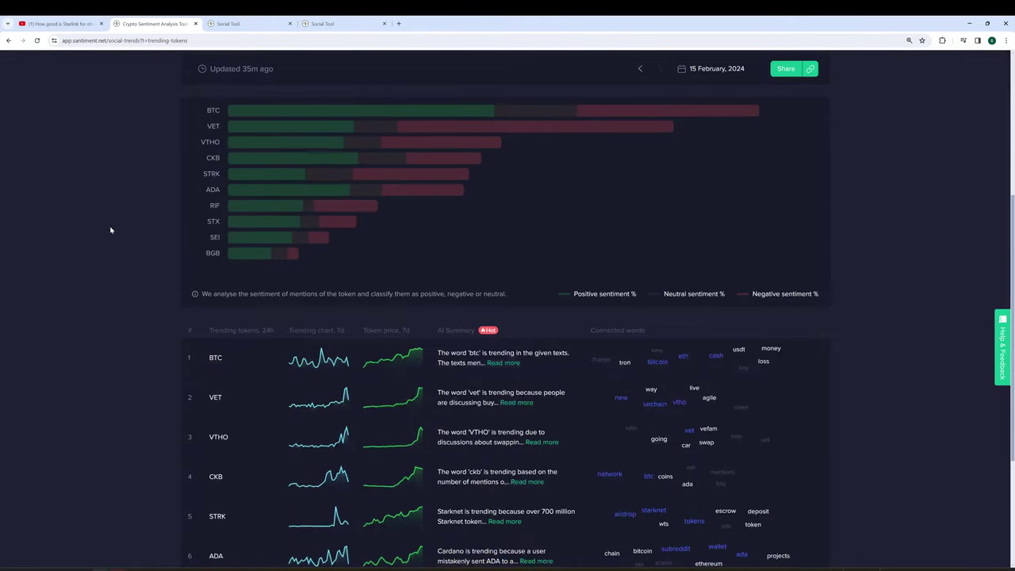